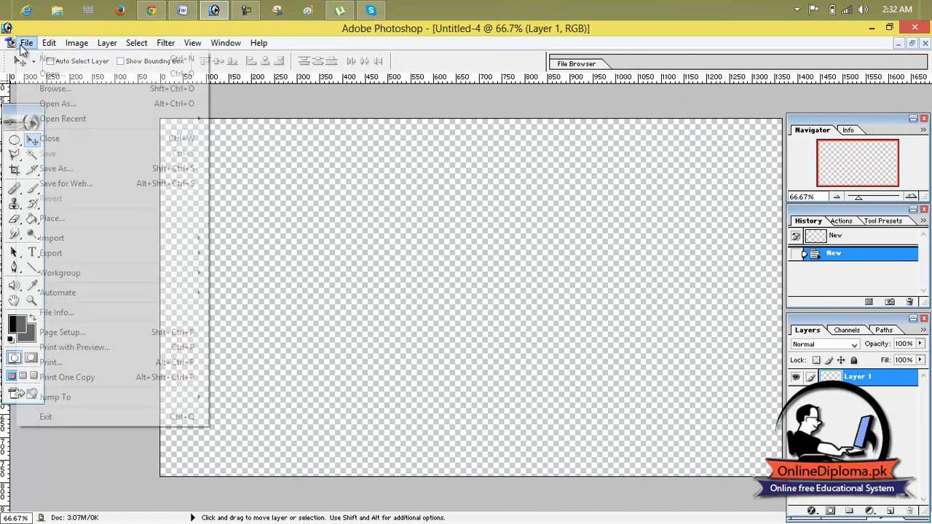
Open the black-and-white "women black blue eyes models" wallpaper image from the Desktop.
{"action": "left_click", "coordinate": [38, 72]}
{"action": "left_click_drag", "start_coordinate": [633, 213], "coordinate": [651, 296]}
{"action": "left_click", "coordinate": [598, 208]}
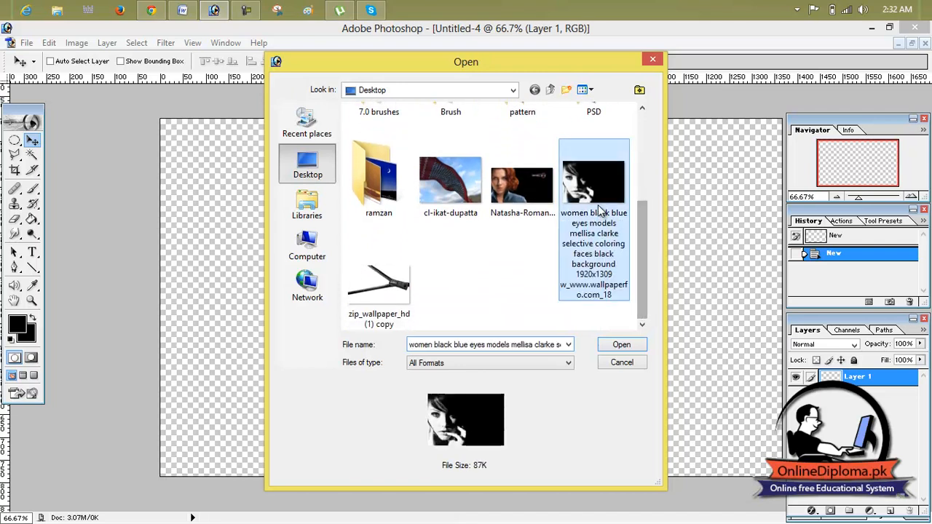
{"action": "double_click", "coordinate": [598, 208]}
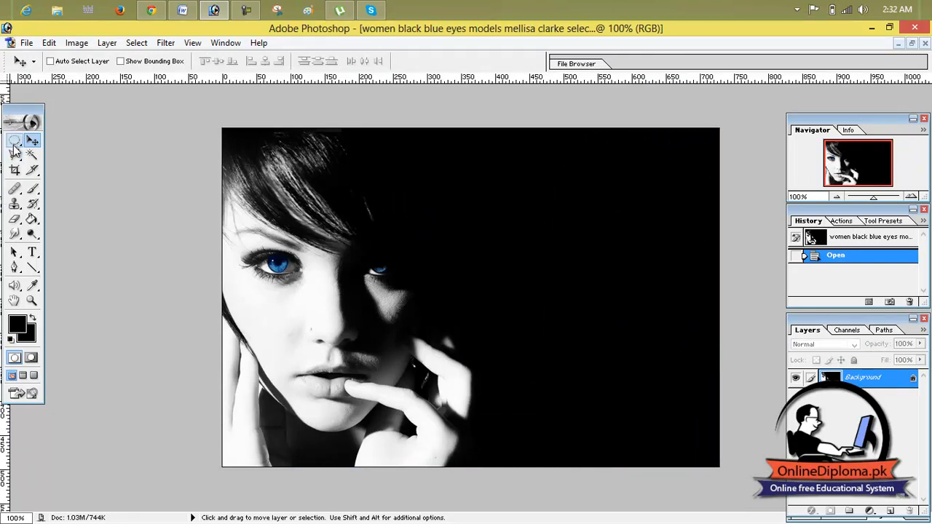
Select the fully lit blue eye with a rectangular marquee and arrange the photo window beside the Untitled-4 document.
{"action": "left_click_drag", "start_coordinate": [14, 143], "coordinate": [65, 140]}
{"action": "left_click_drag", "start_coordinate": [340, 273], "coordinate": [364, 307]}
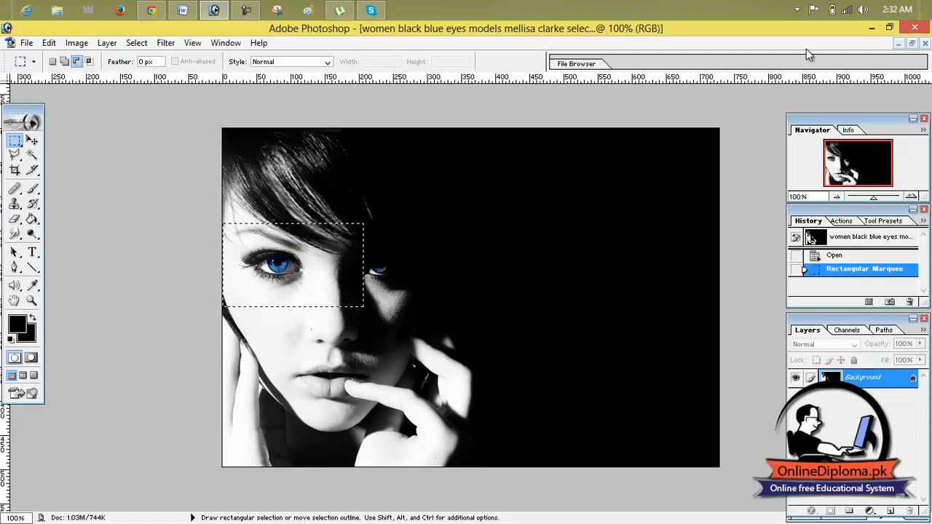
{"action": "left_click", "coordinate": [912, 43]}
{"action": "left_click_drag", "start_coordinate": [429, 130], "coordinate": [708, 221]}
Copy the selected eye into the transparent Untitled-4 document and move it to the canvas's left edge.
{"action": "left_click", "coordinate": [32, 140]}
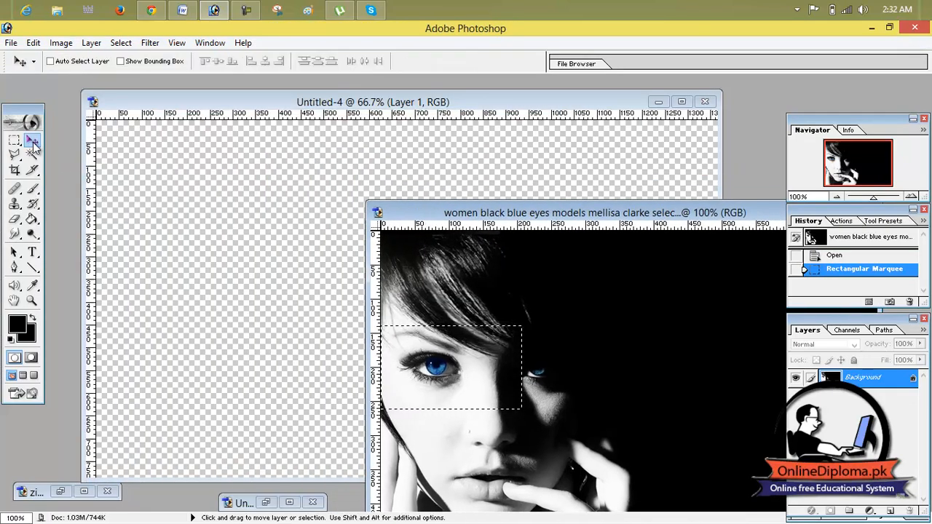
{"action": "left_click_drag", "start_coordinate": [430, 372], "coordinate": [267, 268]}
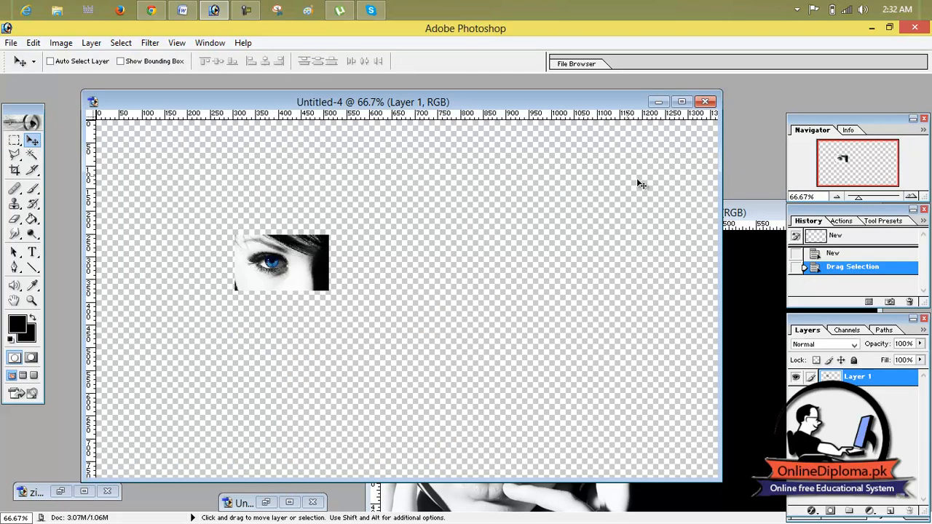
{"action": "left_click", "coordinate": [682, 102]}
{"action": "left_click_drag", "start_coordinate": [357, 273], "coordinate": [237, 314]}
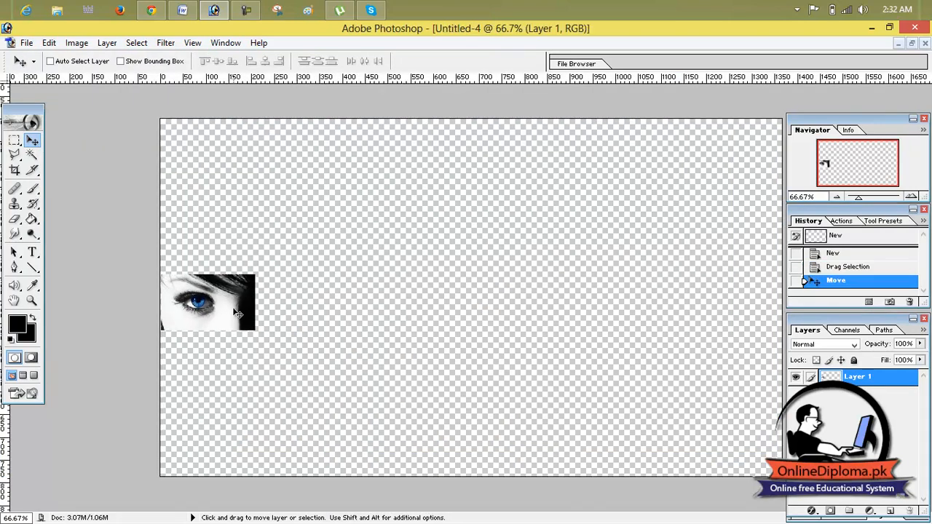
Enlarge the pasted eye with Free Transform to a bit over twice its size and shift it slightly right.
{"action": "key", "text": "ctrl+t"}
{"action": "left_click_drag", "start_coordinate": [255, 274], "coordinate": [343, 223]}
{"action": "left_click_drag", "start_coordinate": [342, 330], "coordinate": [375, 343]}
{"action": "left_click", "coordinate": [535, 61]}
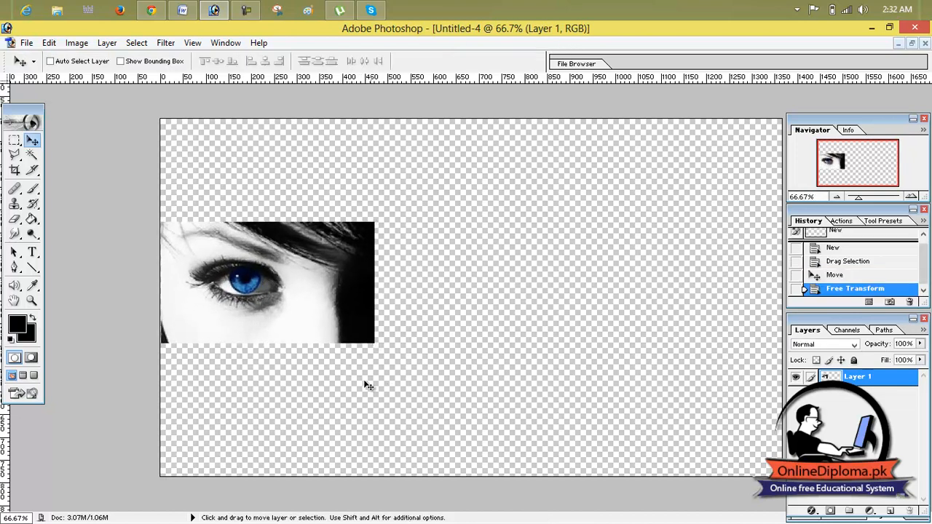
{"action": "left_click_drag", "start_coordinate": [306, 329], "coordinate": [354, 336]}
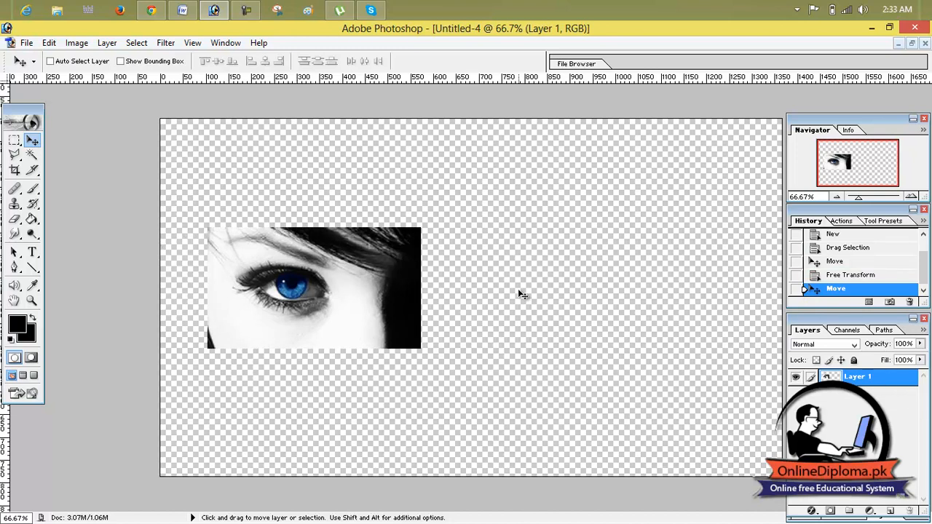
Revert Untitled-4 to its initial New history state, undoing the eye placement and scaling.
{"action": "left_click", "coordinate": [849, 275]}
{"action": "left_click", "coordinate": [847, 264]}
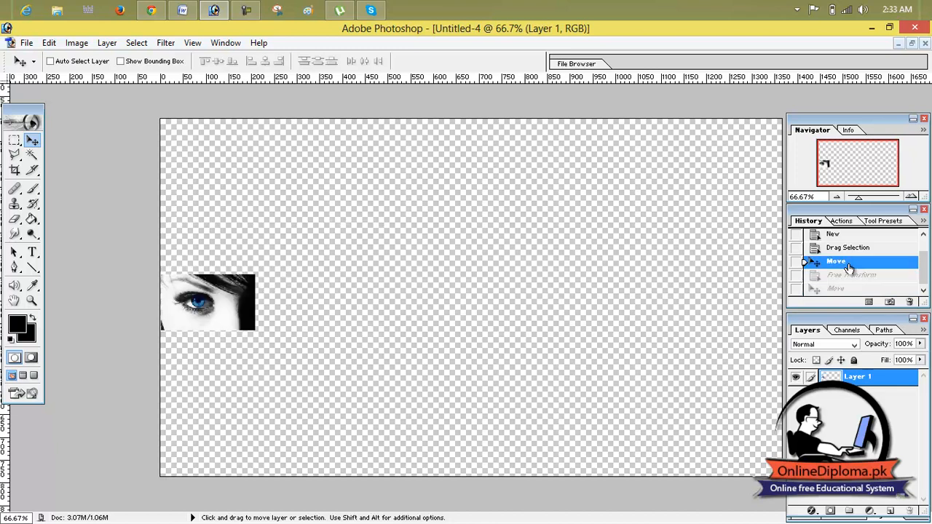
{"action": "left_click", "coordinate": [849, 249]}
{"action": "left_click", "coordinate": [845, 239]}
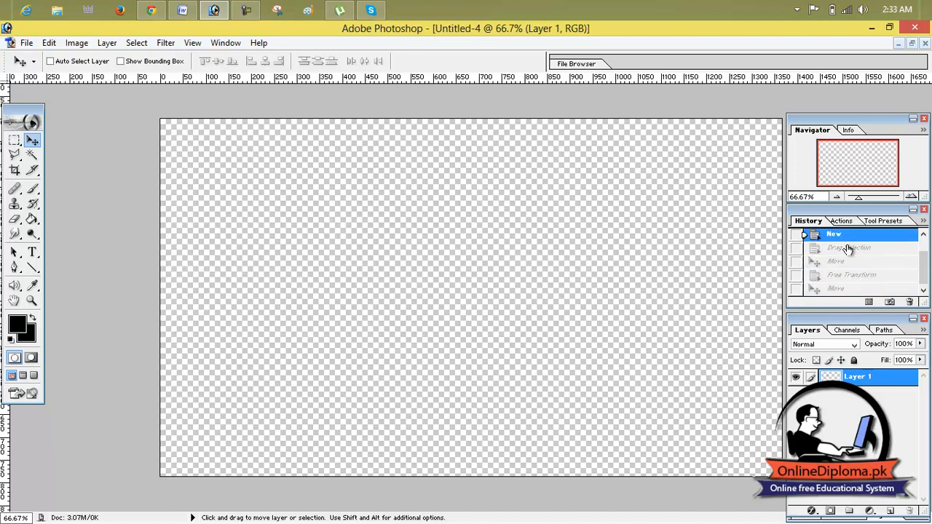
Keep black (000000) as the foreground color and fill Layer 1 of Untitled-4 with it.
{"action": "left_click", "coordinate": [17, 324]}
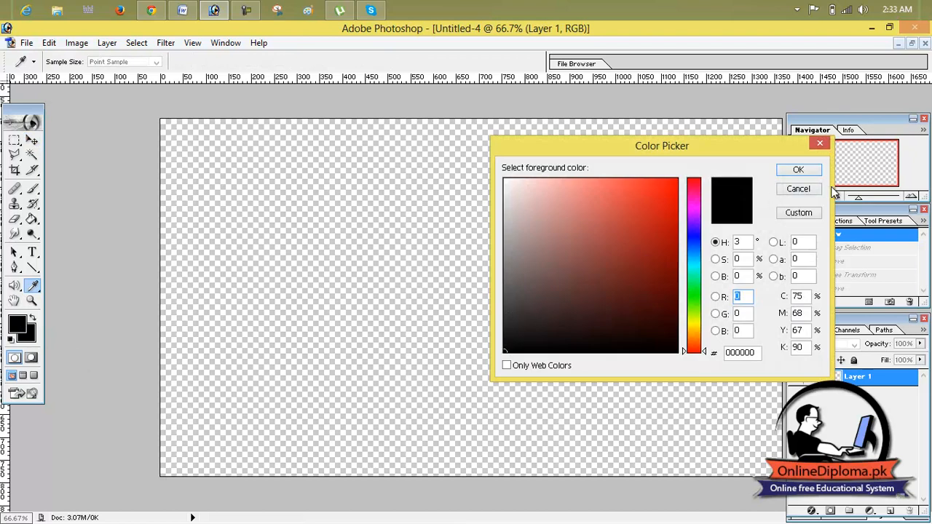
{"action": "left_click", "coordinate": [797, 172]}
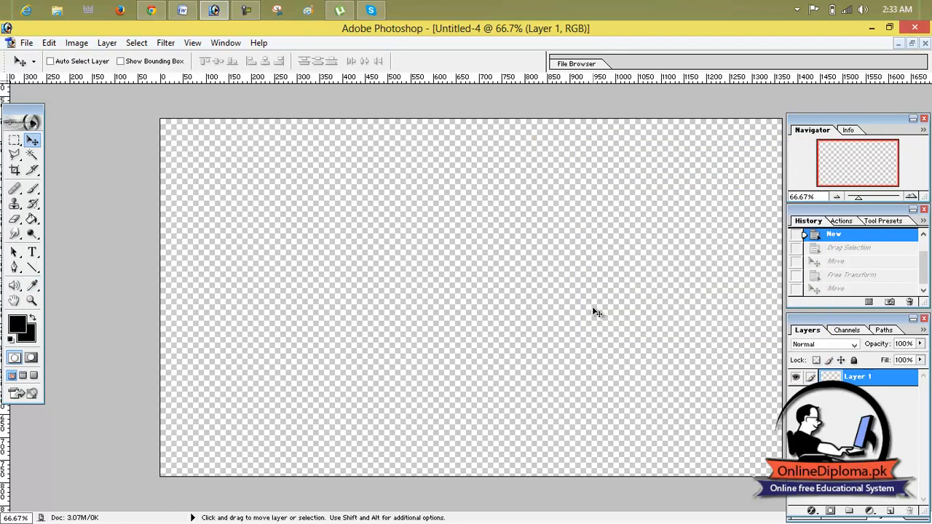
{"action": "key", "text": "alt+BackSpace"}
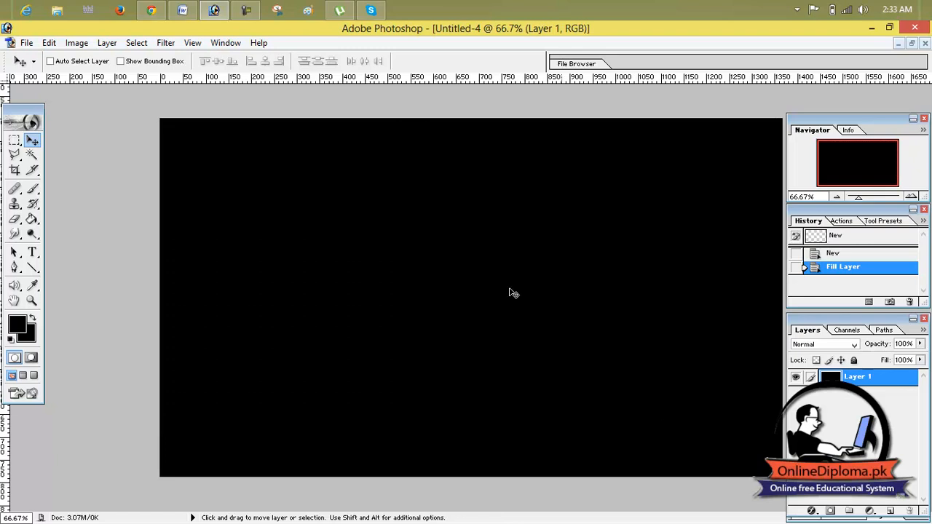
{"action": "left_click", "coordinate": [908, 44]}
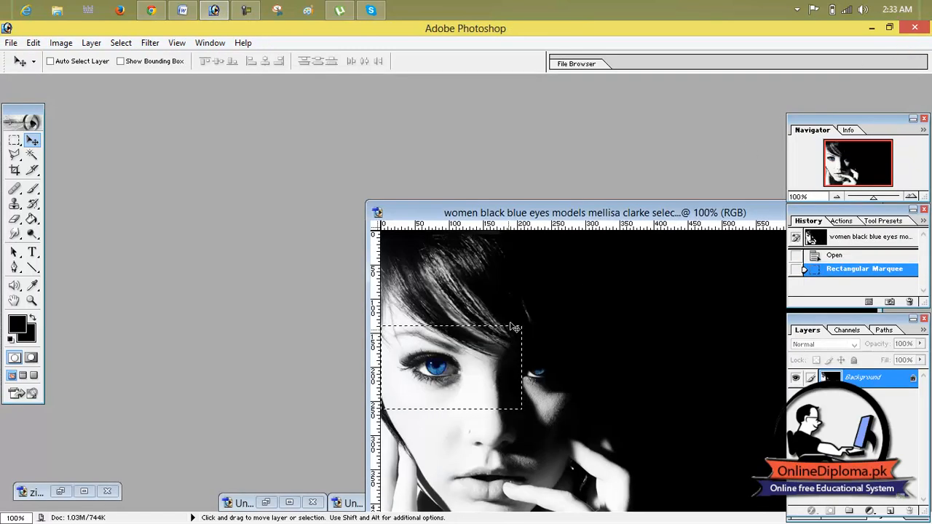
{"action": "left_click_drag", "start_coordinate": [636, 223], "coordinate": [684, 185]}
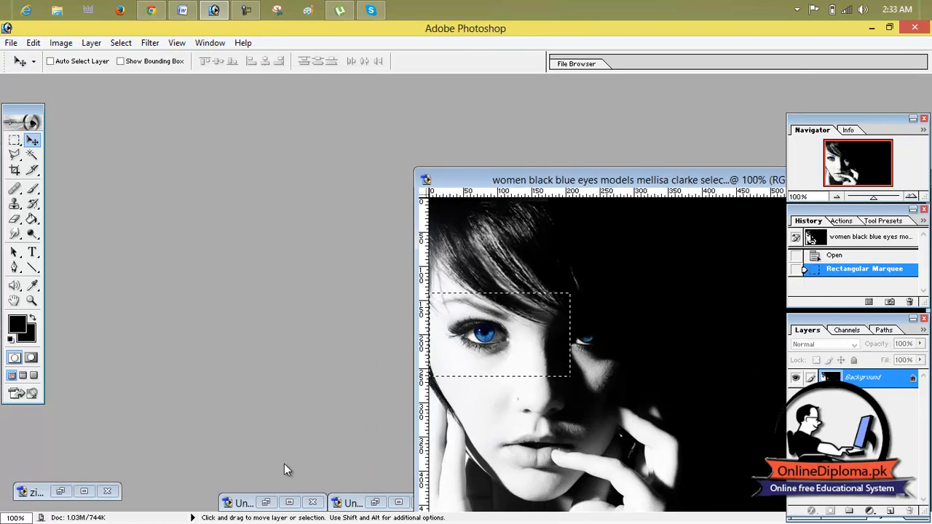
{"action": "left_click", "coordinate": [289, 503]}
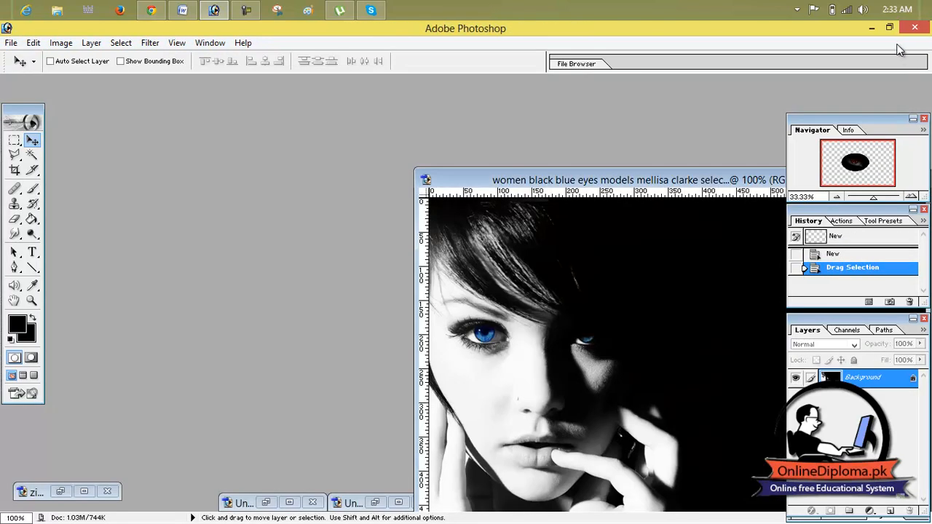
{"action": "left_click", "coordinate": [898, 45]}
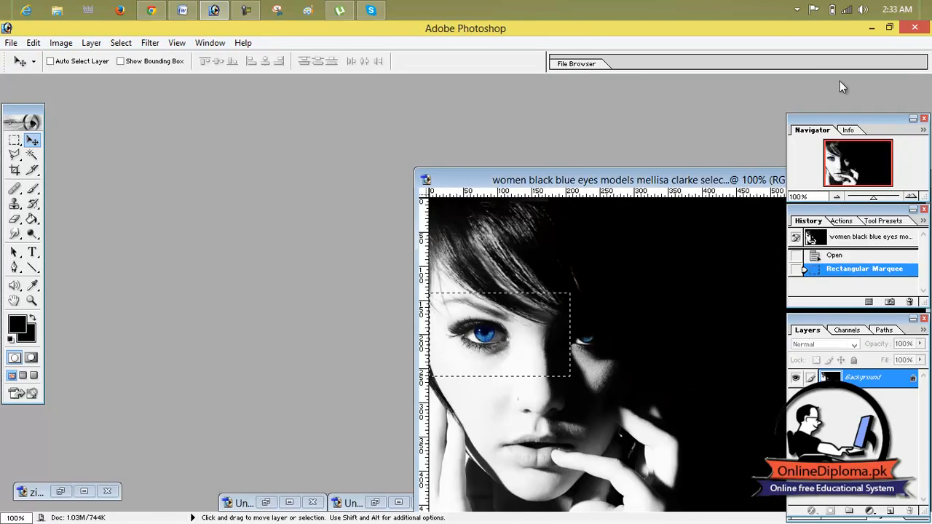
{"action": "left_click", "coordinate": [86, 490]}
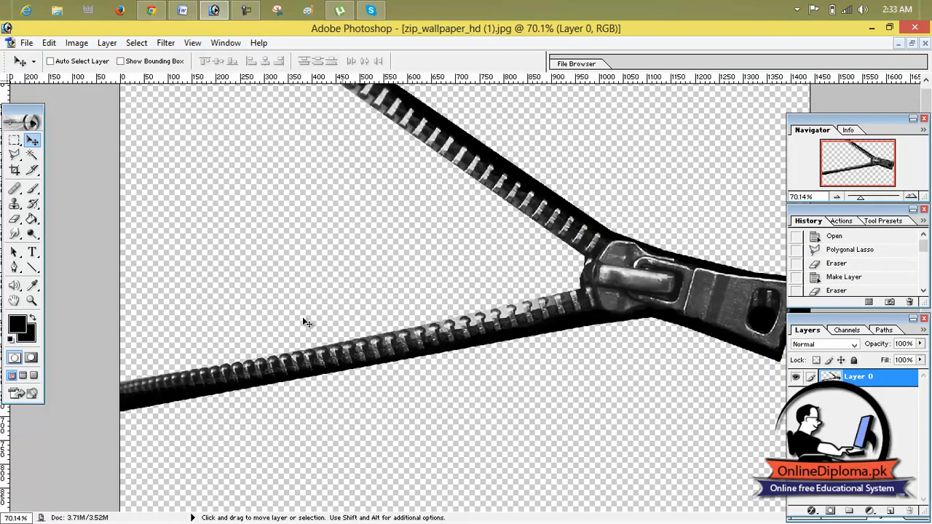
{"action": "left_click", "coordinate": [899, 43]}
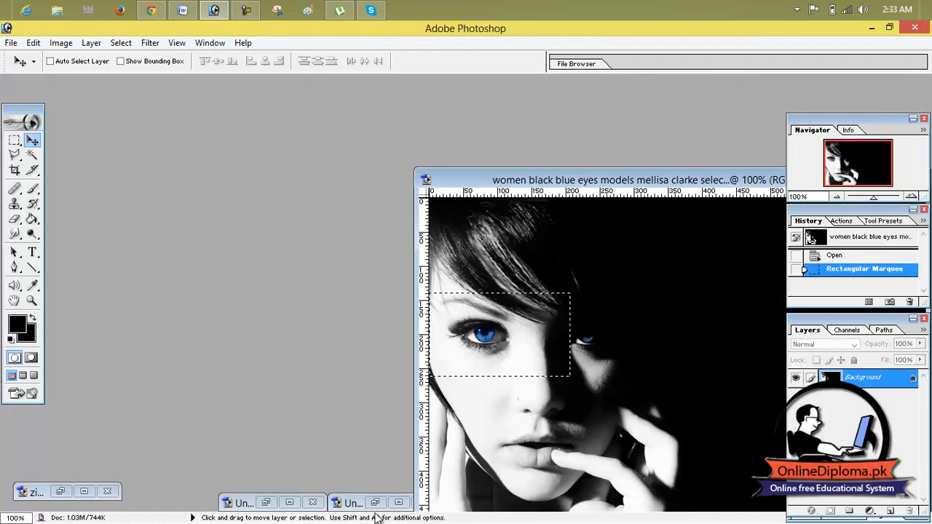
{"action": "left_click", "coordinate": [375, 502]}
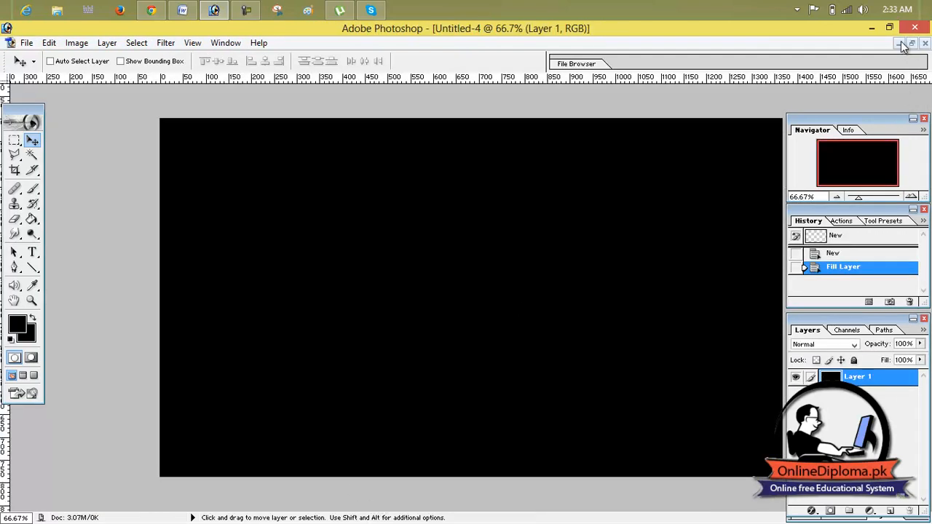
Copy the selected blue eye from the photo into the black Untitled-4 document and move it near the canvas's left edge.
{"action": "left_click", "coordinate": [911, 44]}
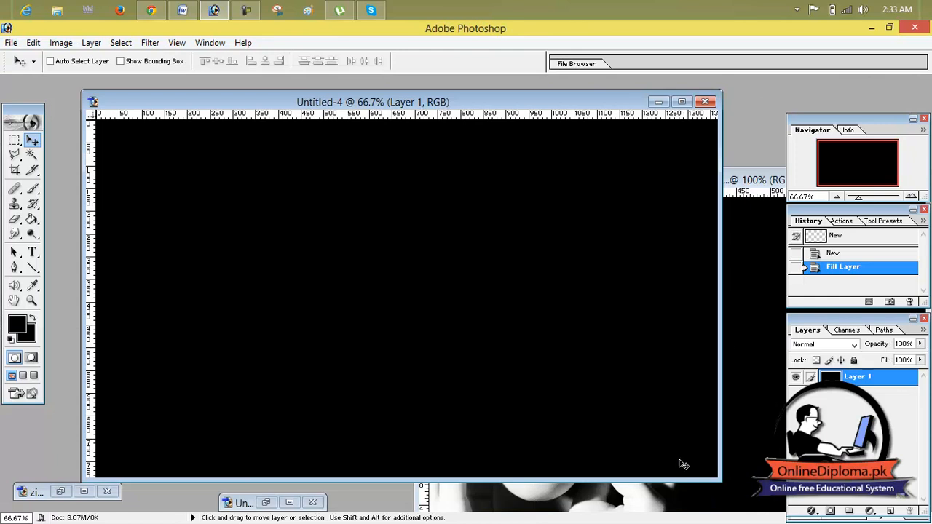
{"action": "left_click", "coordinate": [625, 485]}
{"action": "left_click_drag", "start_coordinate": [503, 324], "coordinate": [350, 281]}
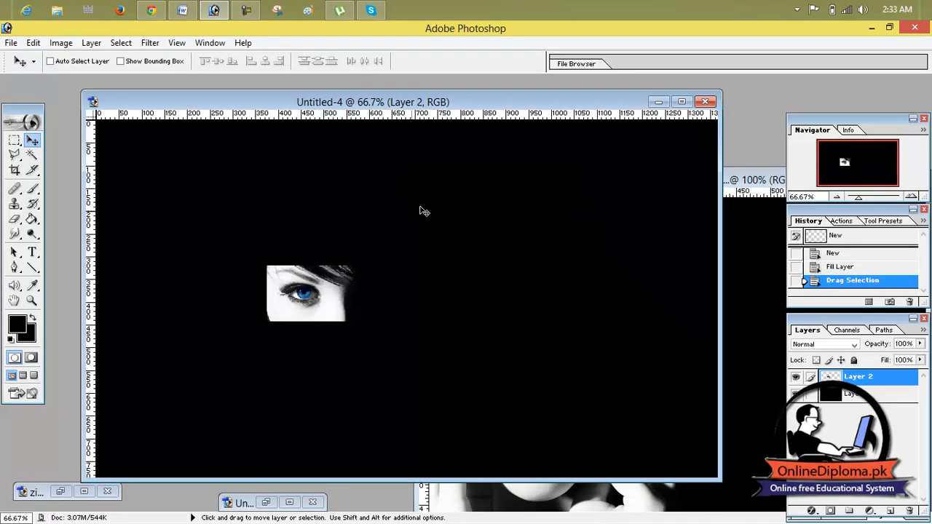
{"action": "left_click", "coordinate": [681, 101]}
{"action": "mouse_move", "coordinate": [405, 304]}
{"action": "left_mouse_down"}
{"action": "mouse_move", "coordinate": [298, 285]}
{"action": "mouse_move", "coordinate": [229, 310]}
{"action": "mouse_move", "coordinate": [412, 299]}
{"action": "left_mouse_up"}
Scale the blue eye layer to about 259.4% width and 263.4% height, and align it flush with the canvas's left edge.
{"action": "key", "text": "ctrl+t"}
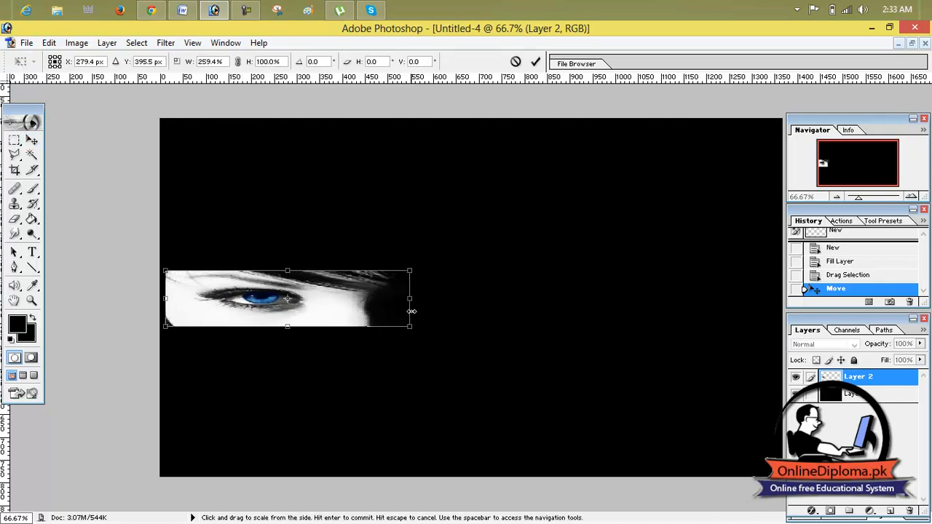
{"action": "left_click_drag", "start_coordinate": [287, 326], "coordinate": [286, 376]}
{"action": "left_click_drag", "start_coordinate": [287, 271], "coordinate": [294, 228]}
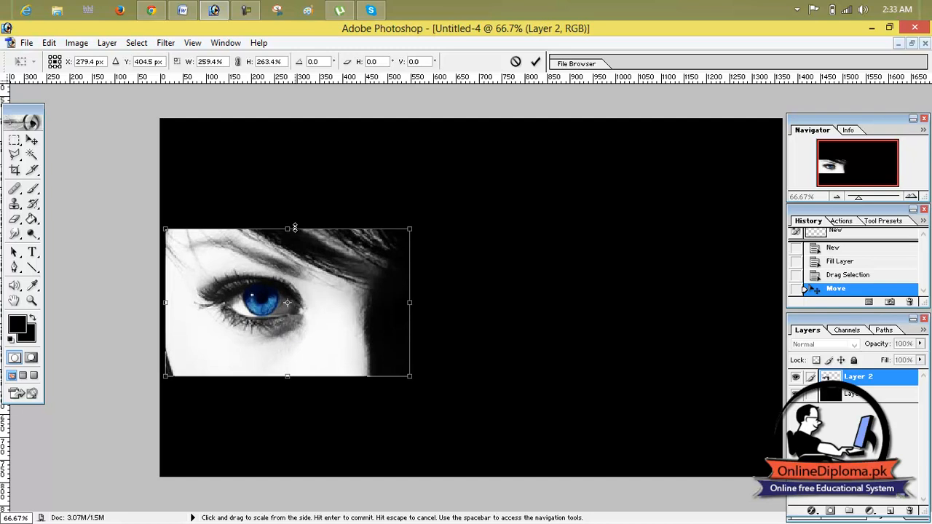
{"action": "left_click", "coordinate": [536, 61]}
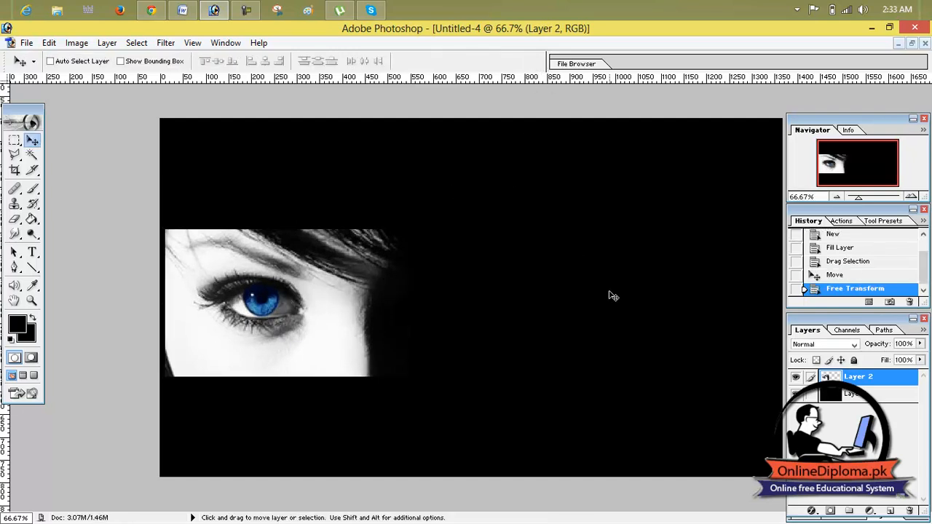
{"action": "left_click_drag", "start_coordinate": [379, 294], "coordinate": [370, 293]}
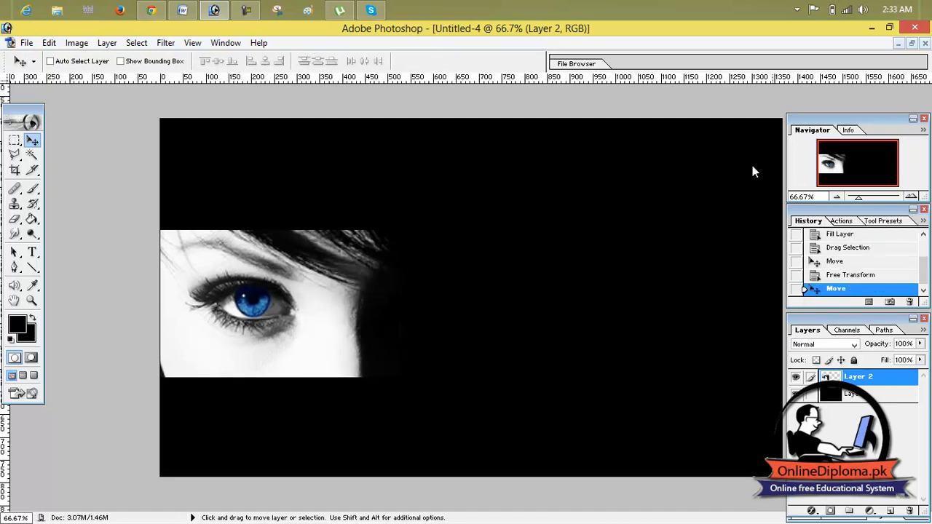
Close the woman's photo document without saving its changes.
{"action": "left_click", "coordinate": [912, 44]}
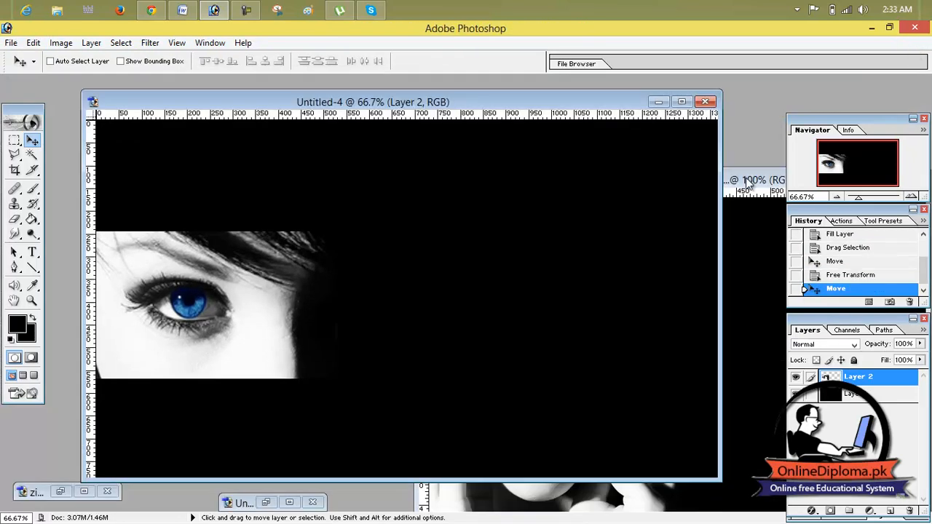
{"action": "left_click", "coordinate": [749, 304]}
{"action": "left_click_drag", "start_coordinate": [724, 178], "coordinate": [528, 178]}
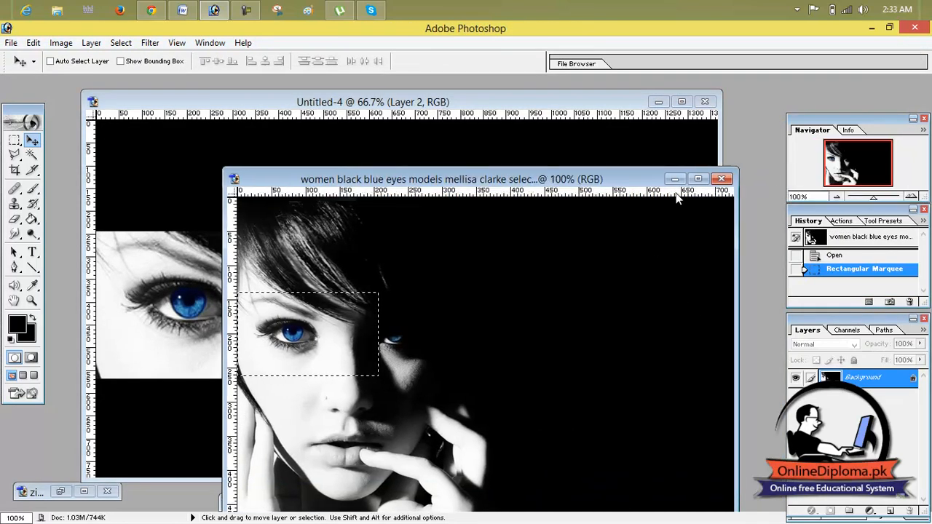
{"action": "left_click", "coordinate": [721, 178]}
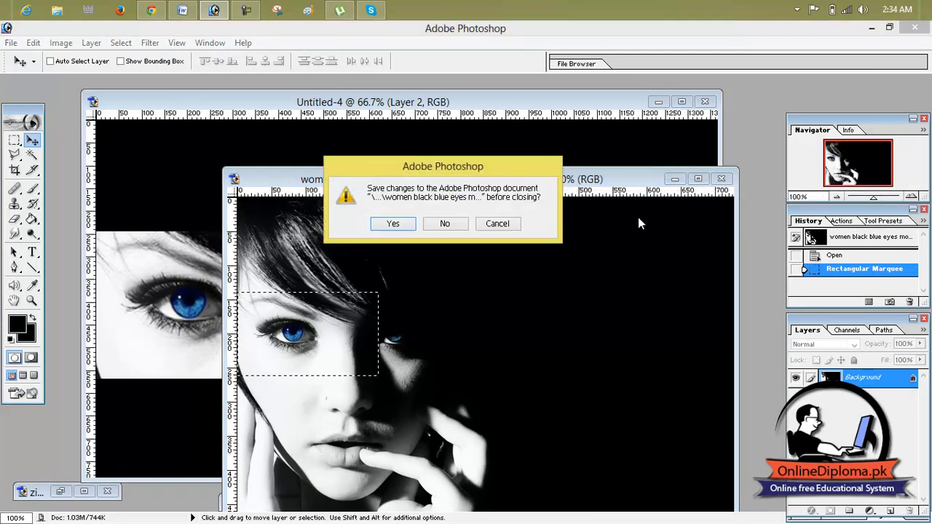
{"action": "left_click", "coordinate": [444, 223]}
Copy the red eye layer from Untitled-3 into Untitled-4 and place it in the upper right of the canvas.
{"action": "left_click_drag", "start_coordinate": [609, 103], "coordinate": [797, 98]}
{"action": "left_click", "coordinate": [290, 502]}
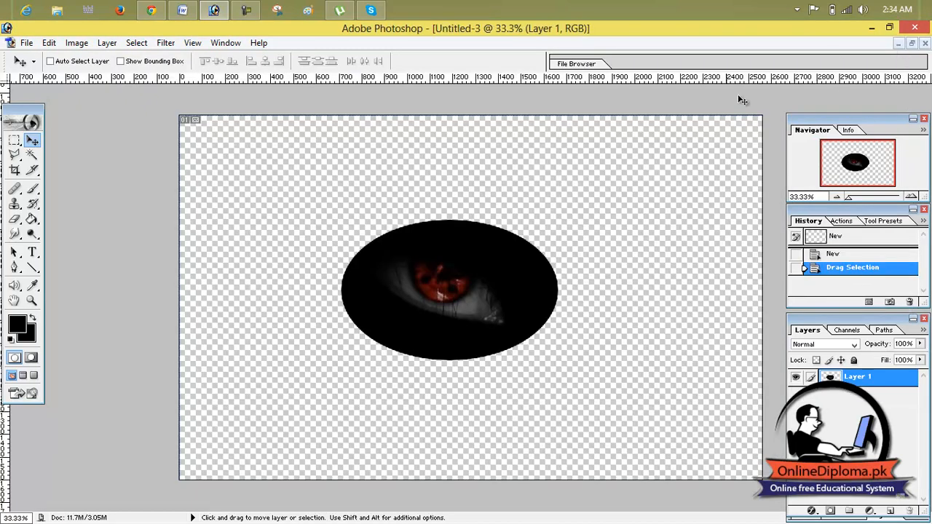
{"action": "left_click", "coordinate": [911, 43]}
{"action": "left_click_drag", "start_coordinate": [508, 174], "coordinate": [545, 91]}
{"action": "left_click", "coordinate": [662, 88]}
{"action": "left_click_drag", "start_coordinate": [557, 261], "coordinate": [685, 226]}
Scale the red eye layer to about 40.4% width and 38.8% height and position it at the canvas's top, right of center.
{"action": "key", "text": "ctrl+t"}
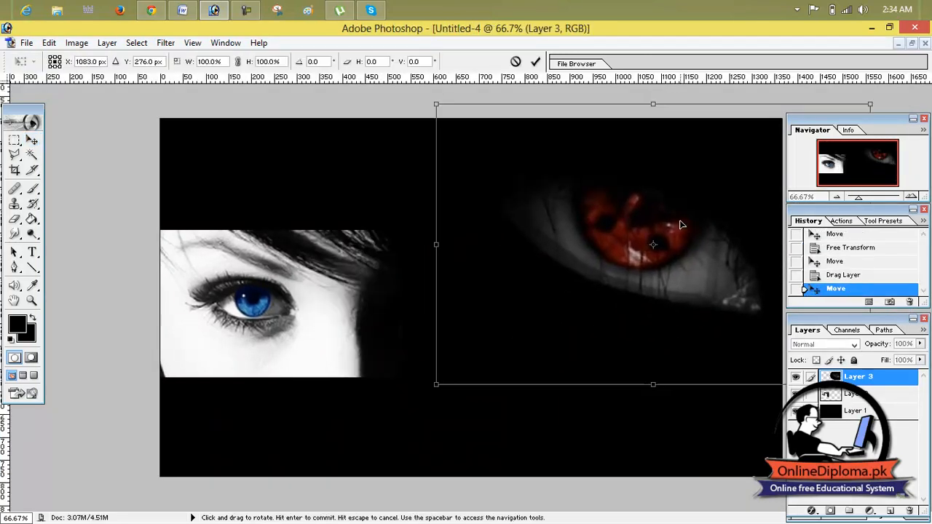
{"action": "left_click_drag", "start_coordinate": [441, 103], "coordinate": [692, 277]}
{"action": "left_click_drag", "start_coordinate": [726, 322], "coordinate": [531, 164]}
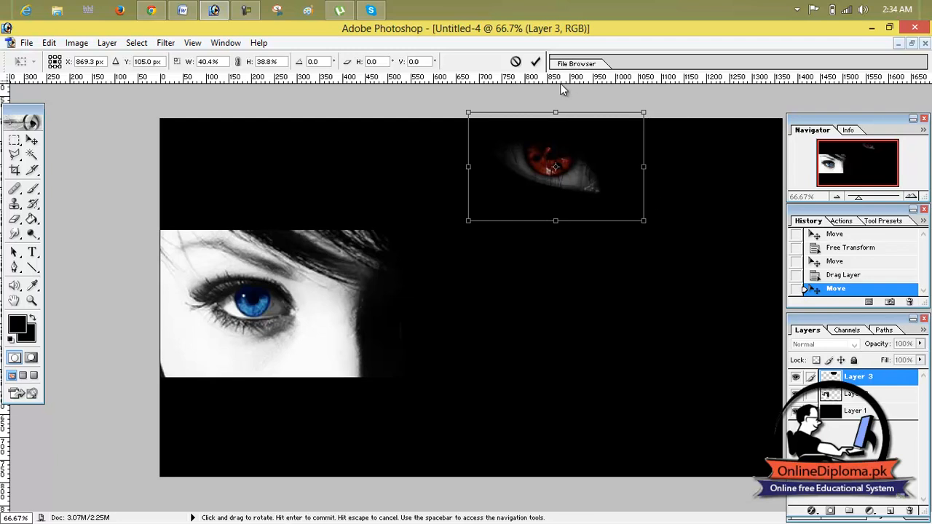
{"action": "key", "text": "Return"}
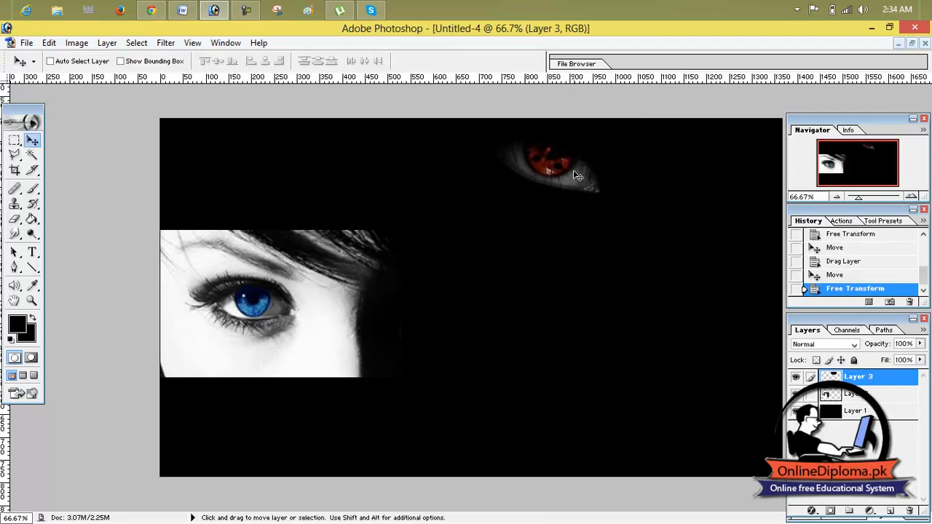
Duplicate the red eye layer and position the copy below and to the right of the original.
{"action": "left_click_drag", "start_coordinate": [576, 173], "coordinate": [727, 233]}
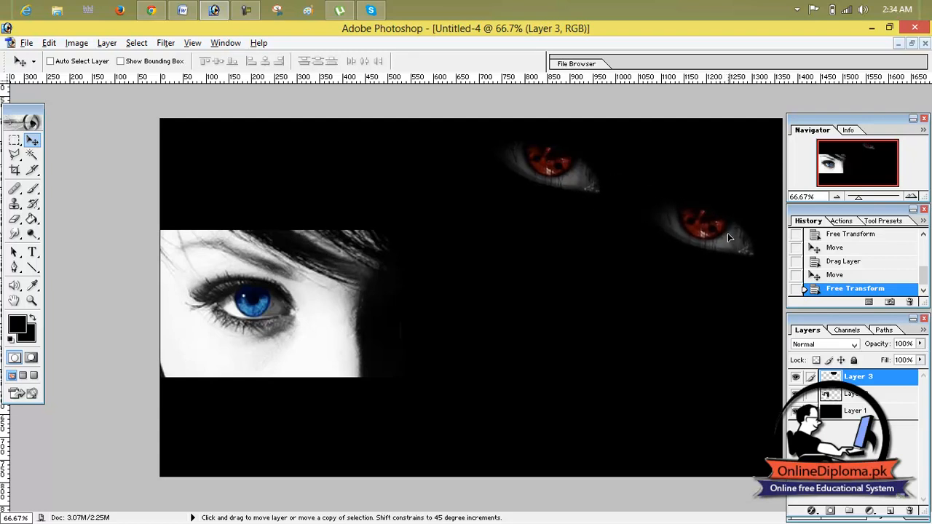
{"action": "left_click_drag", "start_coordinate": [728, 233], "coordinate": [419, 132]}
{"action": "left_click_drag", "start_coordinate": [542, 169], "coordinate": [854, 264]}
{"action": "left_click_drag", "start_coordinate": [410, 152], "coordinate": [711, 246]}
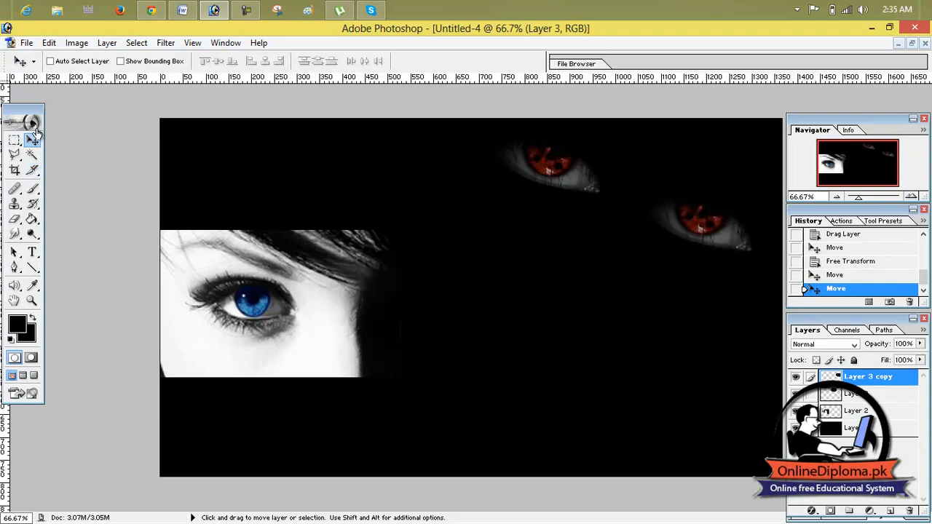
Close the Untitled-3 document without saving its changes and reopen the minimized Untitled-4 document.
{"action": "left_click", "coordinate": [896, 44]}
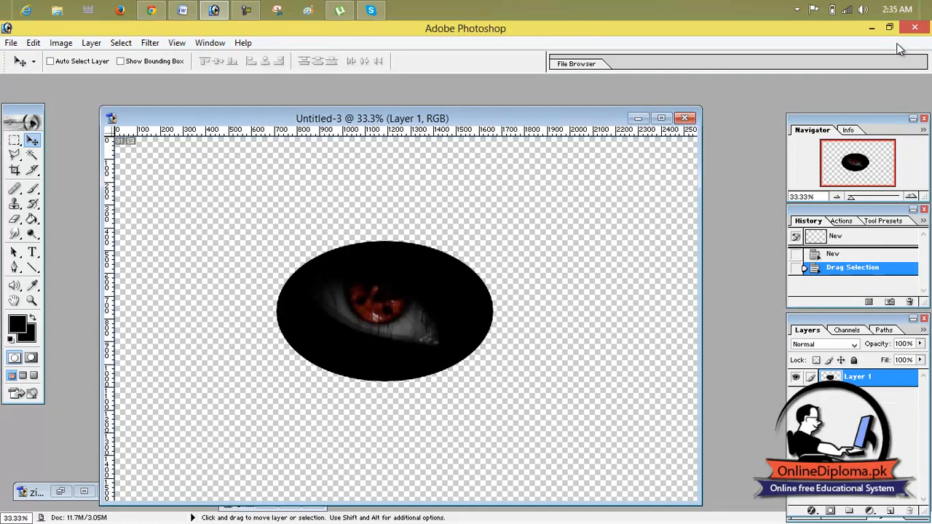
{"action": "left_click", "coordinate": [685, 118]}
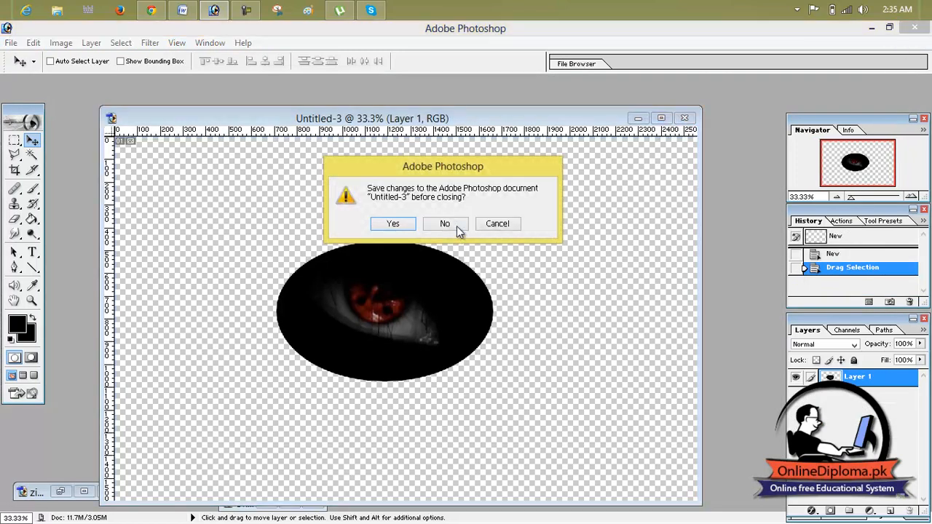
{"action": "left_click", "coordinate": [456, 224]}
{"action": "left_click", "coordinate": [290, 503]}
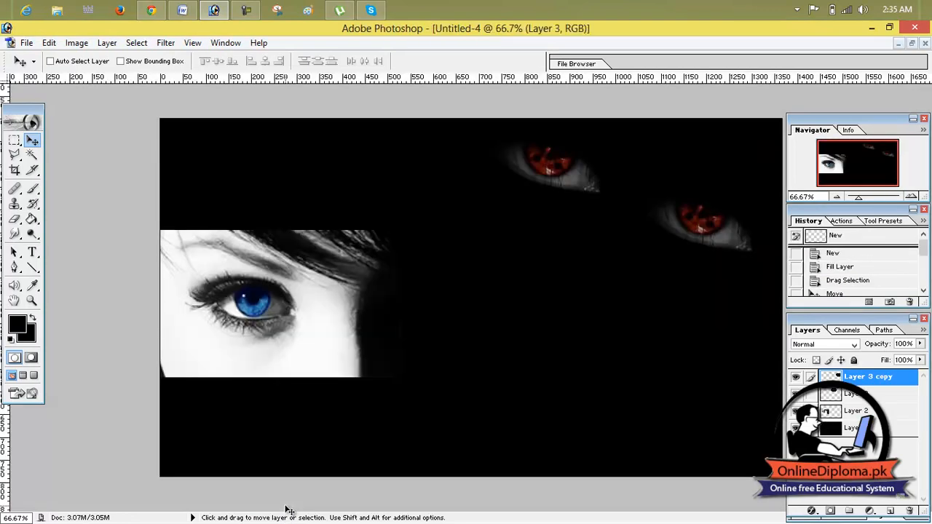
Copy the zipper layer from zip_wallpaper_hd (1).jpg into Untitled-4 over the blue eye.
{"action": "left_click", "coordinate": [912, 44]}
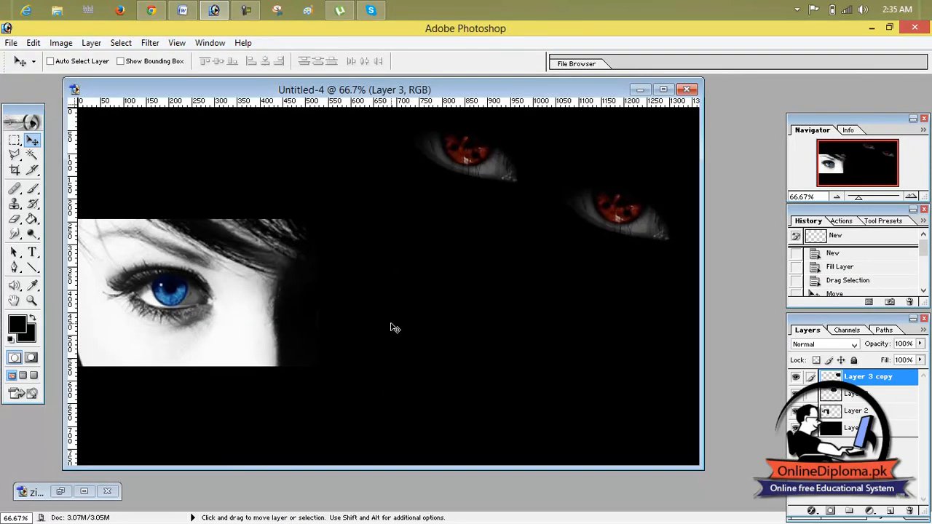
{"action": "left_click", "coordinate": [86, 492]}
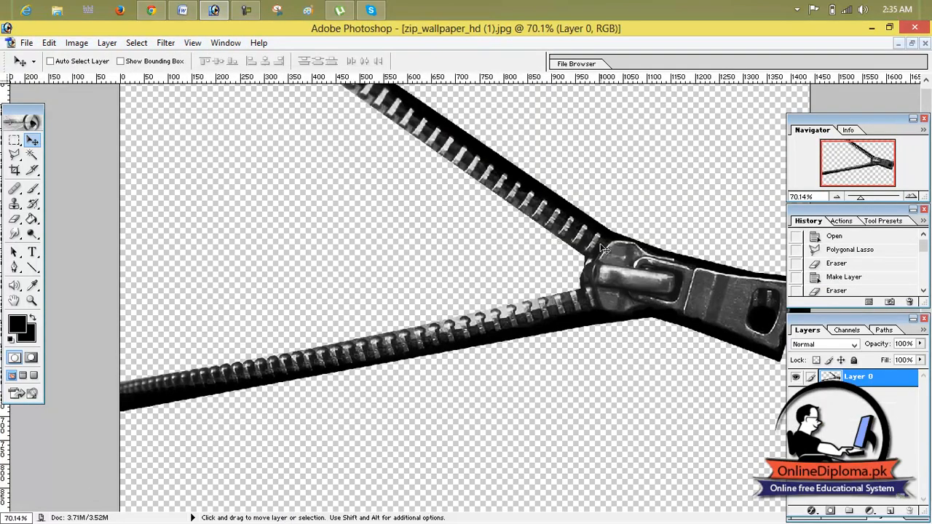
{"action": "left_click", "coordinate": [912, 44]}
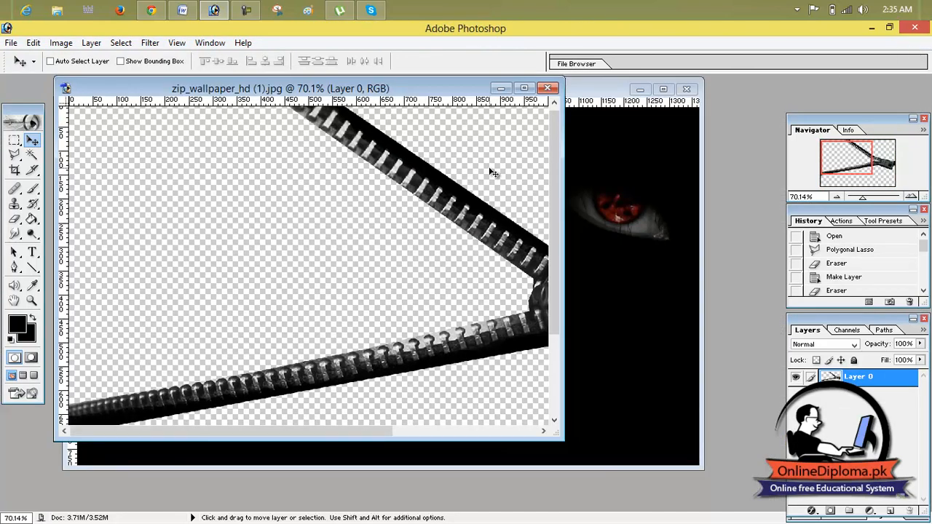
{"action": "left_click_drag", "start_coordinate": [464, 219], "coordinate": [207, 227]}
{"action": "left_click", "coordinate": [663, 88]}
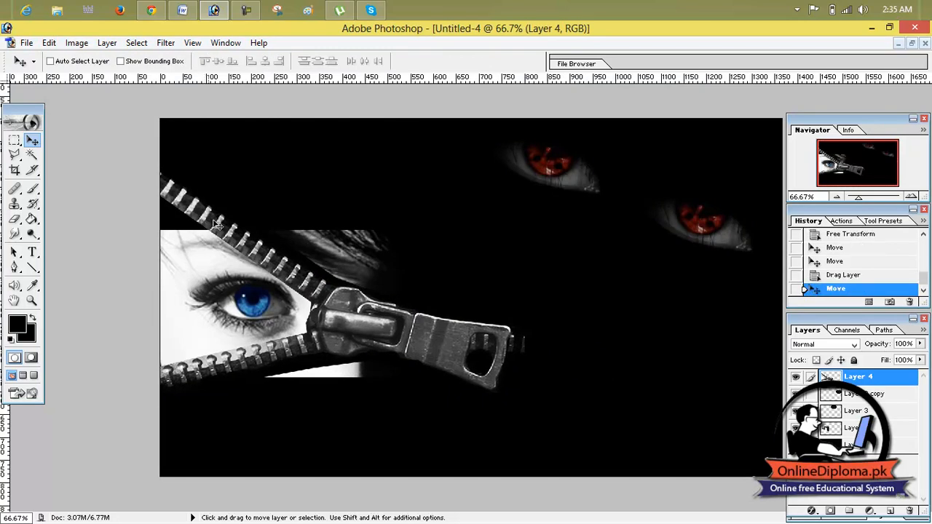
Position the zipper layer so its two strips open around the blue eye and the slider sits right of the canvas center.
{"action": "left_click_drag", "start_coordinate": [281, 256], "coordinate": [292, 259]}
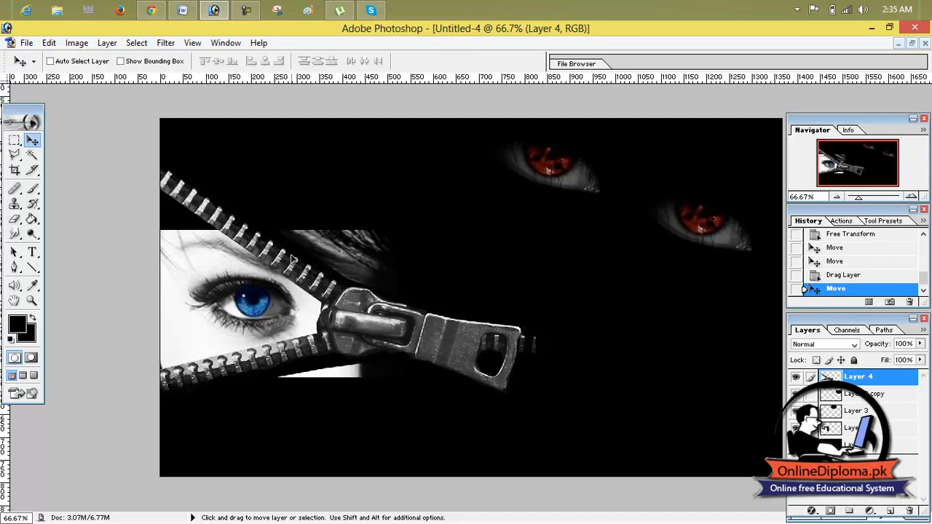
{"action": "left_click_drag", "start_coordinate": [292, 258], "coordinate": [592, 287]}
{"action": "left_click_drag", "start_coordinate": [591, 289], "coordinate": [585, 313]}
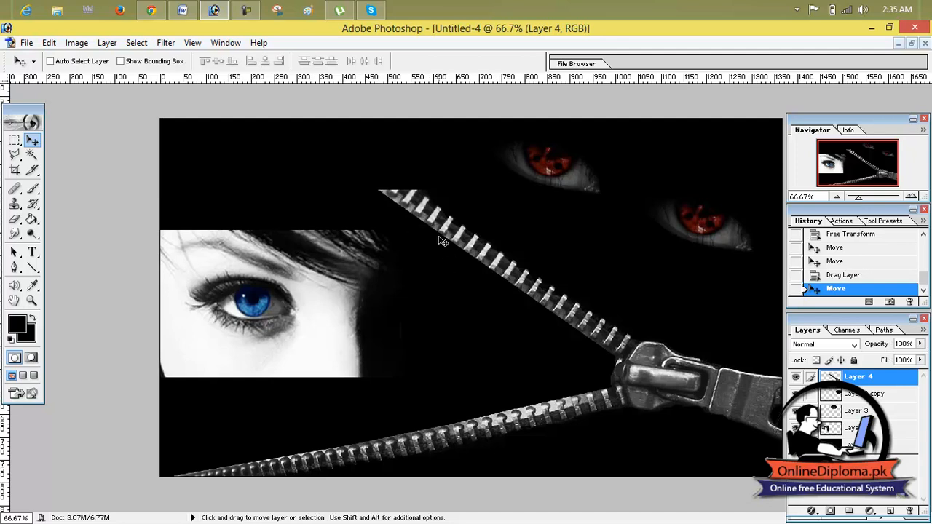
{"action": "left_click_drag", "start_coordinate": [450, 233], "coordinate": [348, 181]}
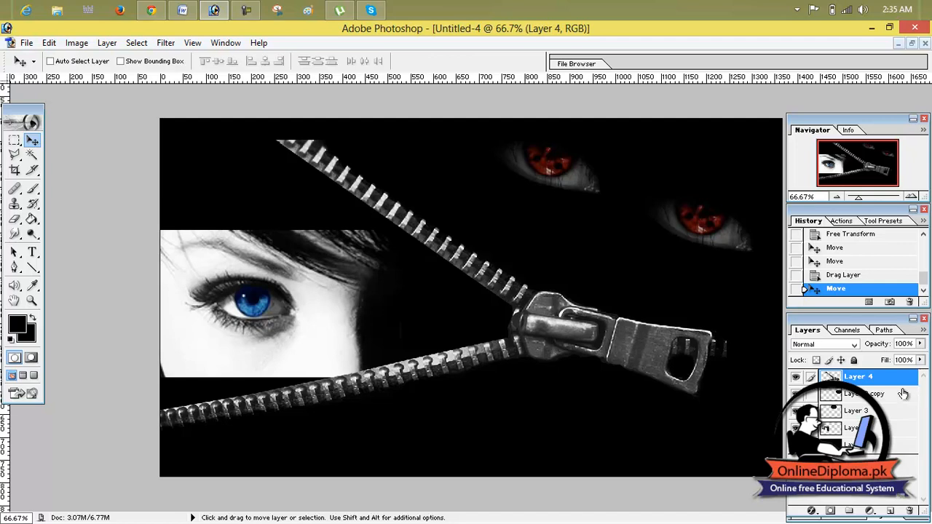
Scale the blue eye on Layer 2 to about 103.9% width and 114.8% height and move it down-left against the lower zipper strip.
{"action": "left_click", "coordinate": [839, 416]}
{"action": "left_click", "coordinate": [835, 431]}
{"action": "left_click", "coordinate": [835, 416]}
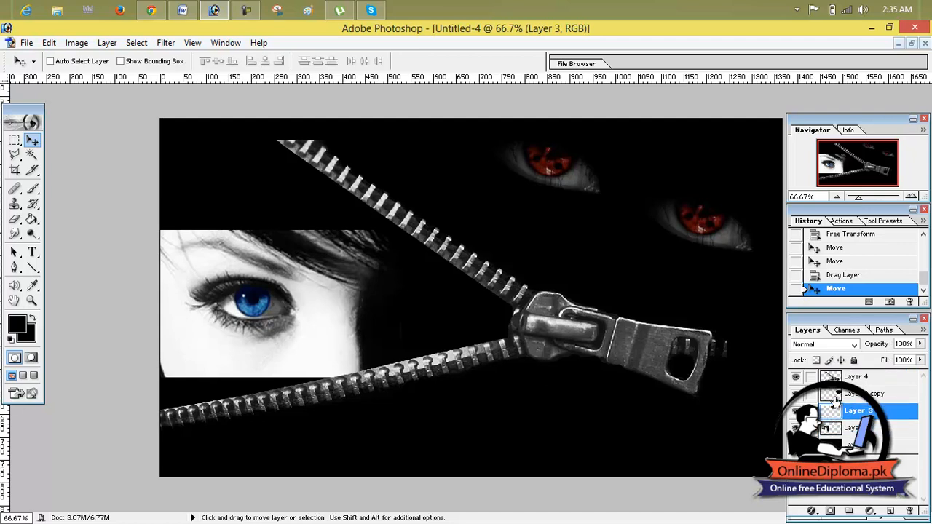
{"action": "left_click", "coordinate": [835, 397]}
{"action": "left_click", "coordinate": [834, 414]}
{"action": "left_click", "coordinate": [835, 432]}
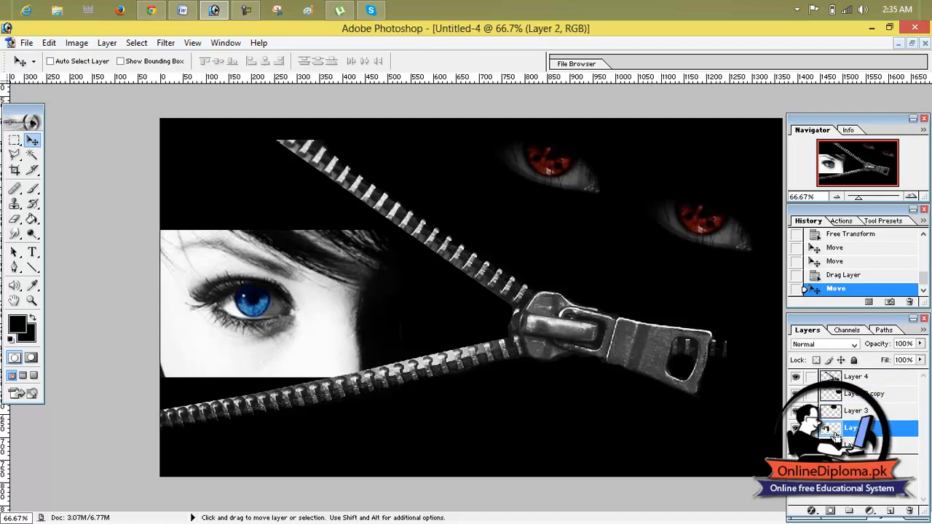
{"action": "key", "text": "ctrl+t"}
{"action": "left_click_drag", "start_coordinate": [278, 231], "coordinate": [278, 174]}
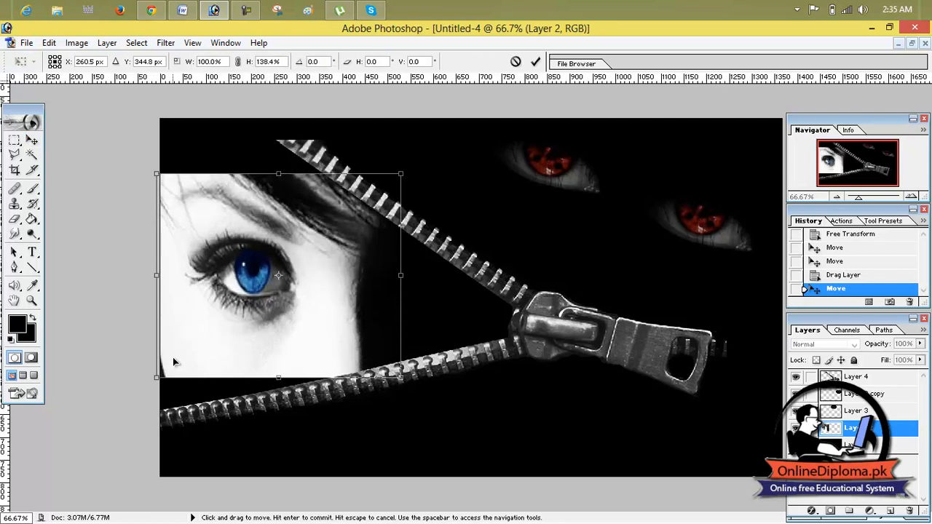
{"action": "left_click_drag", "start_coordinate": [157, 377], "coordinate": [146, 342]}
{"action": "left_click_drag", "start_coordinate": [222, 333], "coordinate": [216, 398]}
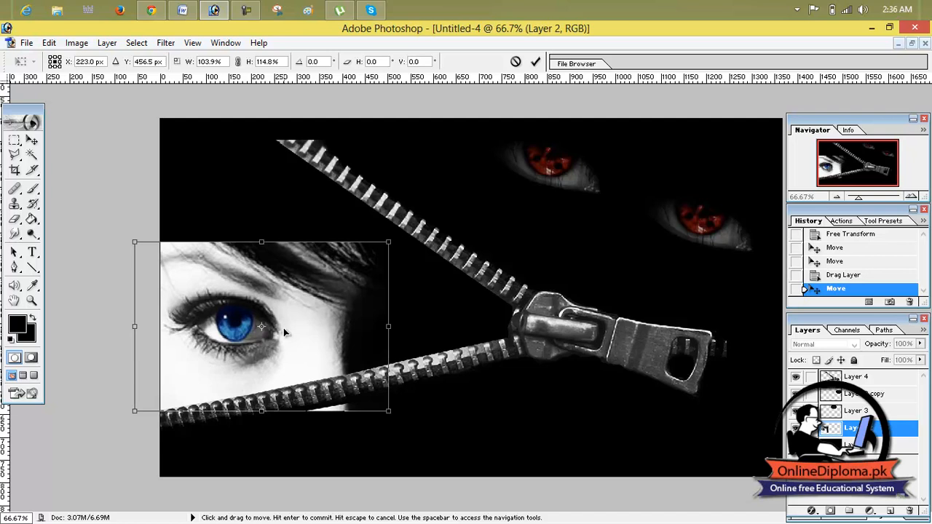
{"action": "left_click", "coordinate": [536, 62]}
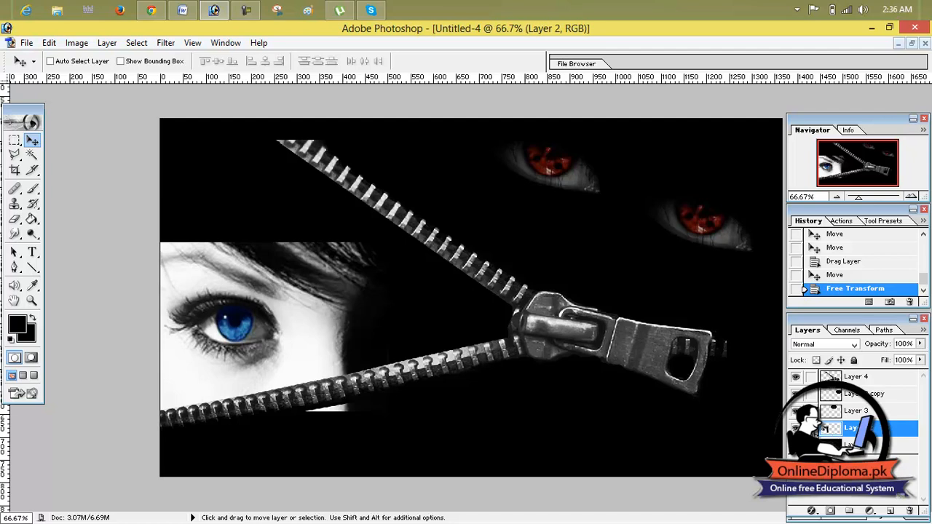
{"action": "left_click", "coordinate": [838, 378]}
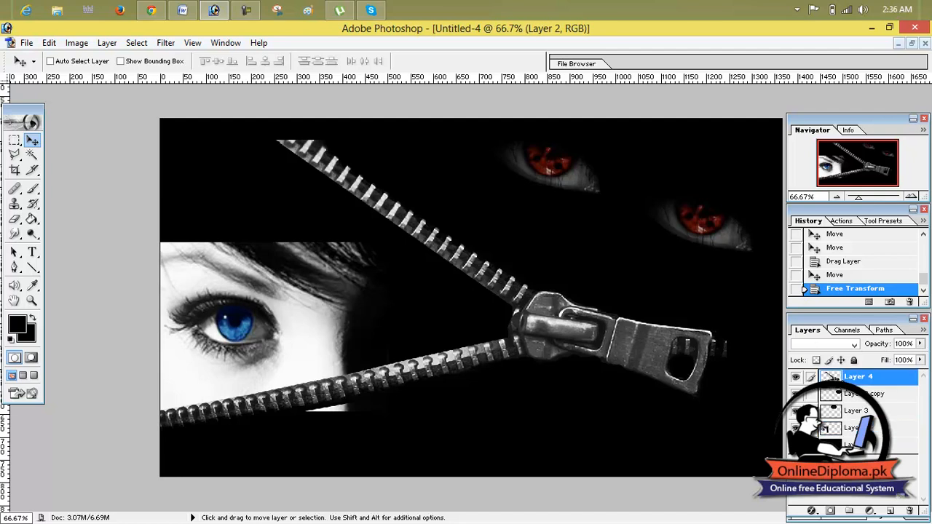
{"action": "left_click", "coordinate": [848, 411]}
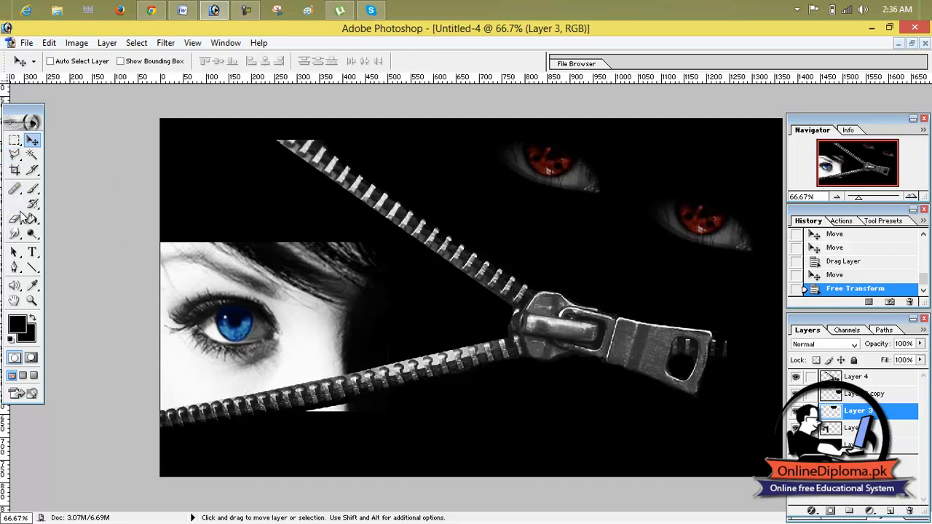
{"action": "left_click", "coordinate": [16, 219]}
{"action": "left_click", "coordinate": [18, 224]}
{"action": "left_click", "coordinate": [56, 217]}
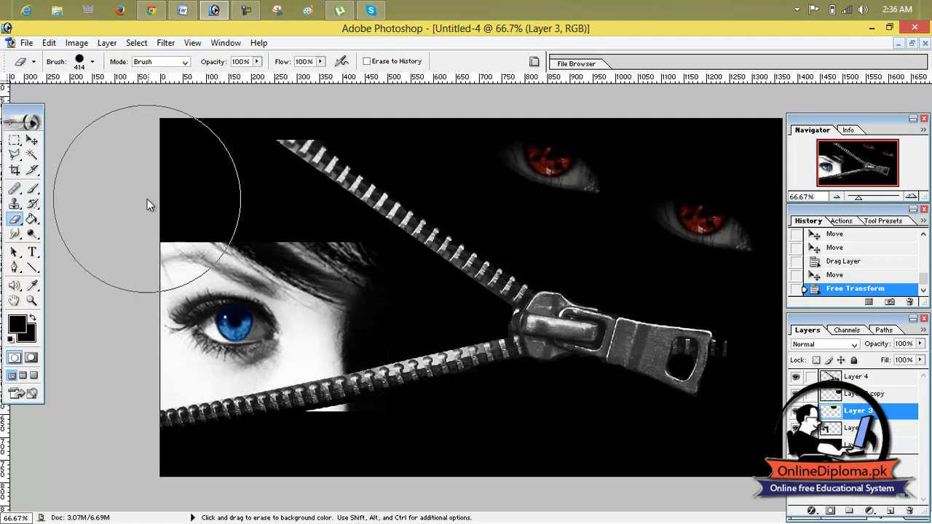
{"action": "left_click", "coordinate": [16, 220]}
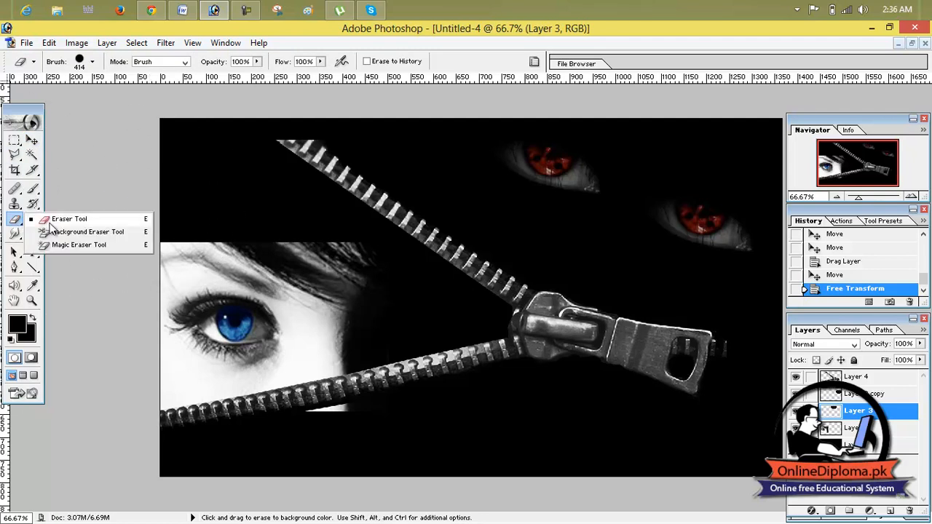
{"action": "left_click", "coordinate": [51, 217]}
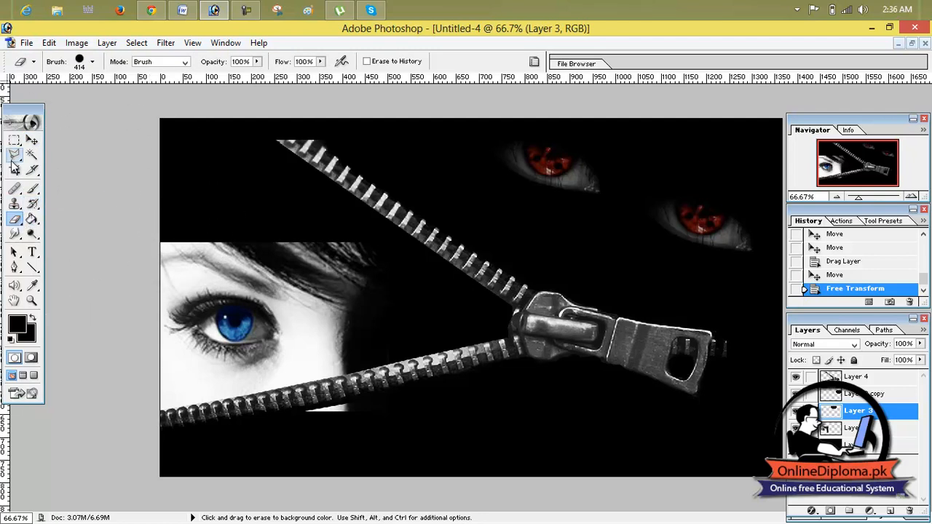
Clone the black area left of the zipper's upper end over that end with the Clone Stamp on Layer 3.
{"action": "left_click", "coordinate": [15, 203]}
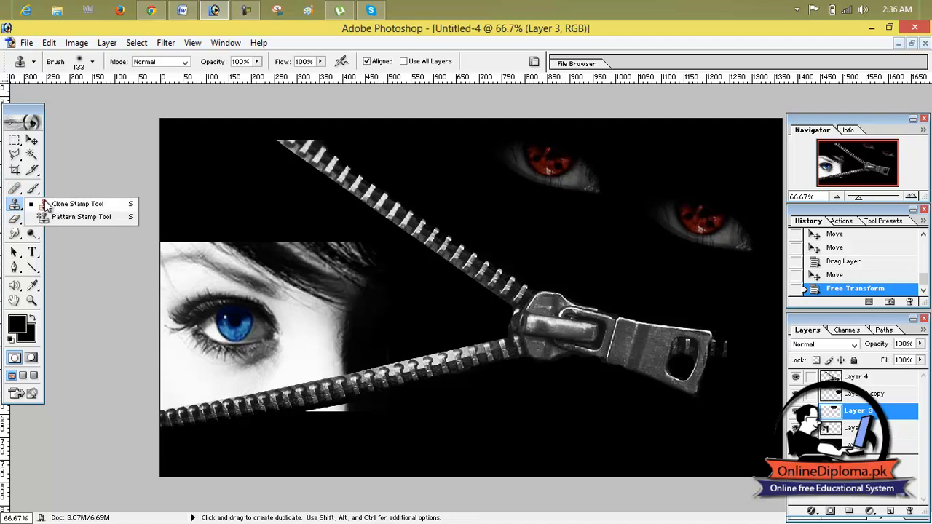
{"action": "left_click", "coordinate": [48, 203]}
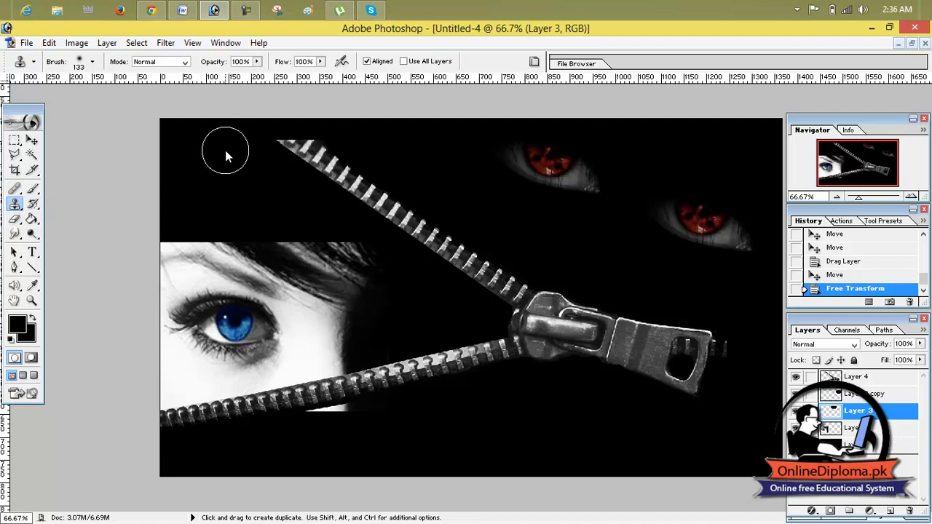
{"action": "key", "text": "alt"}
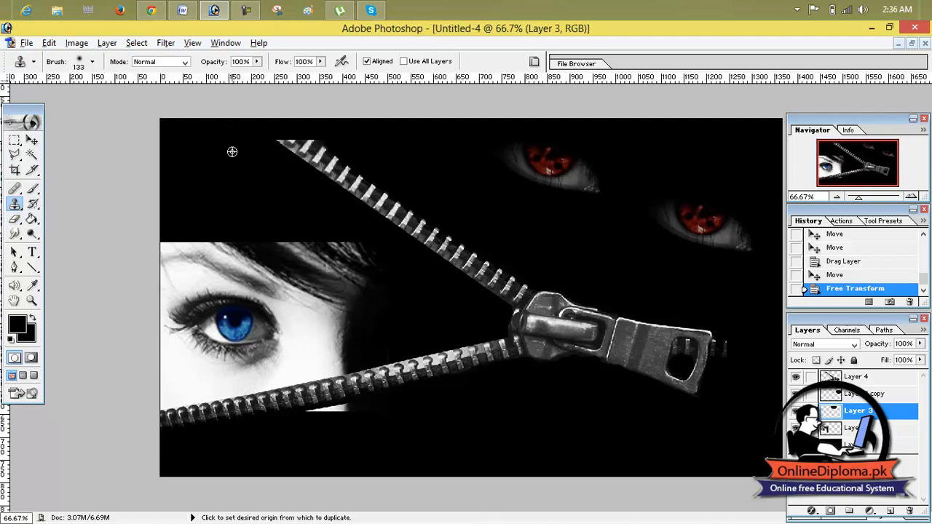
{"action": "left_click", "coordinate": [232, 151], "text": "alt"}
{"action": "left_click_drag", "start_coordinate": [297, 145], "coordinate": [307, 154]}
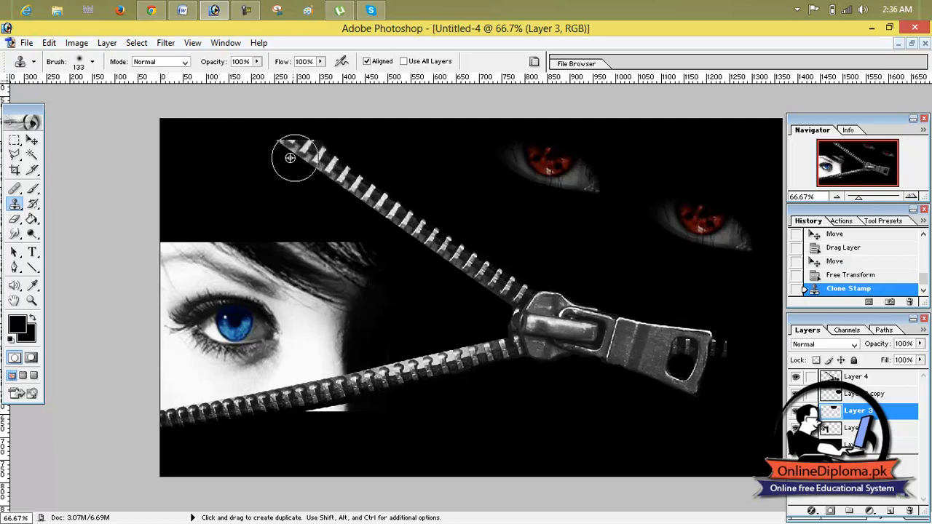
Try to cover the upper zipper strip with black using the Clone Stamp on Layer 4.
{"action": "left_click", "coordinate": [859, 377]}
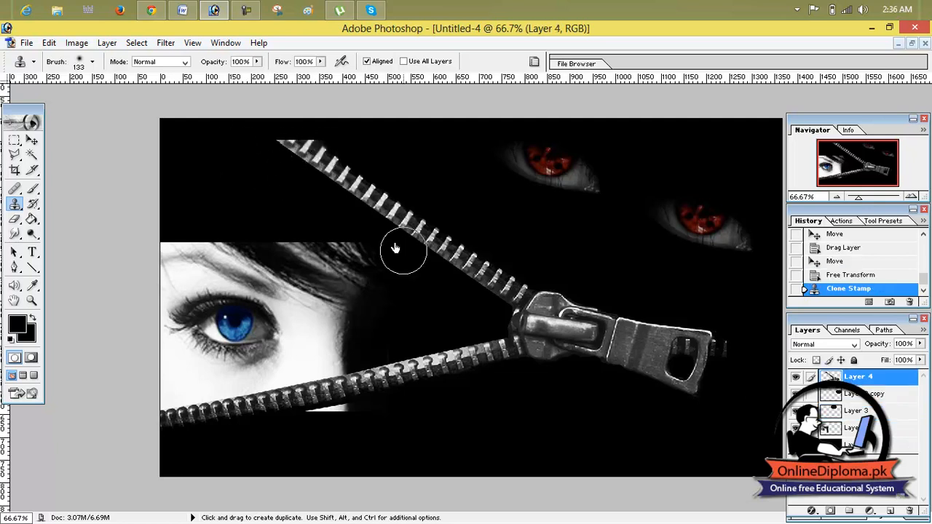
{"action": "left_click", "coordinate": [225, 152], "text": "alt"}
{"action": "mouse_move", "coordinate": [240, 151]}
{"action": "left_mouse_down"}
{"action": "mouse_move", "coordinate": [282, 150]}
{"action": "mouse_move", "coordinate": [354, 167]}
{"action": "left_mouse_up"}
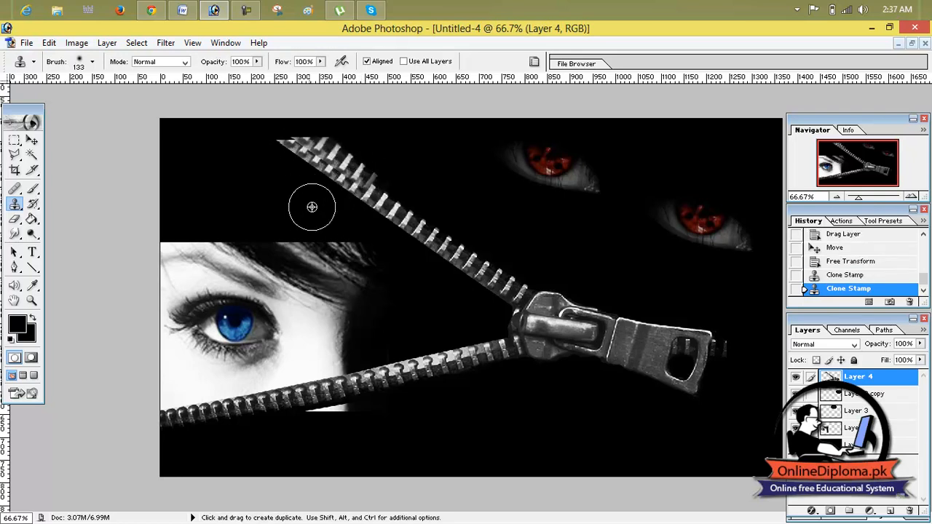
Try the Clone Stamp over the upper zipper strip on Layer 1 and undo the last two clone strokes.
{"action": "left_click", "coordinate": [838, 394]}
{"action": "left_click", "coordinate": [852, 444]}
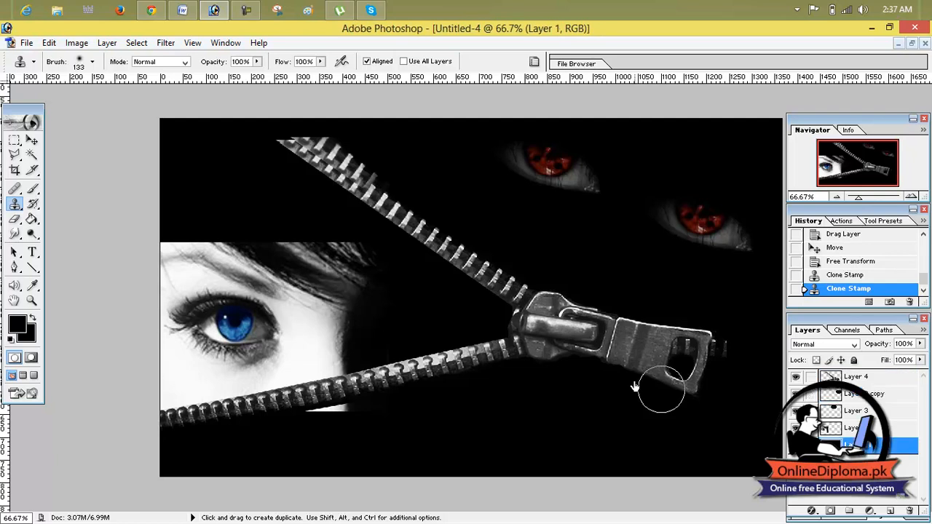
{"action": "left_click", "coordinate": [219, 159], "text": "alt"}
{"action": "mouse_move", "coordinate": [228, 156]}
{"action": "left_mouse_down"}
{"action": "mouse_move", "coordinate": [301, 150]}
{"action": "mouse_move", "coordinate": [371, 177]}
{"action": "mouse_move", "coordinate": [364, 158]}
{"action": "mouse_move", "coordinate": [343, 202]}
{"action": "left_mouse_up"}
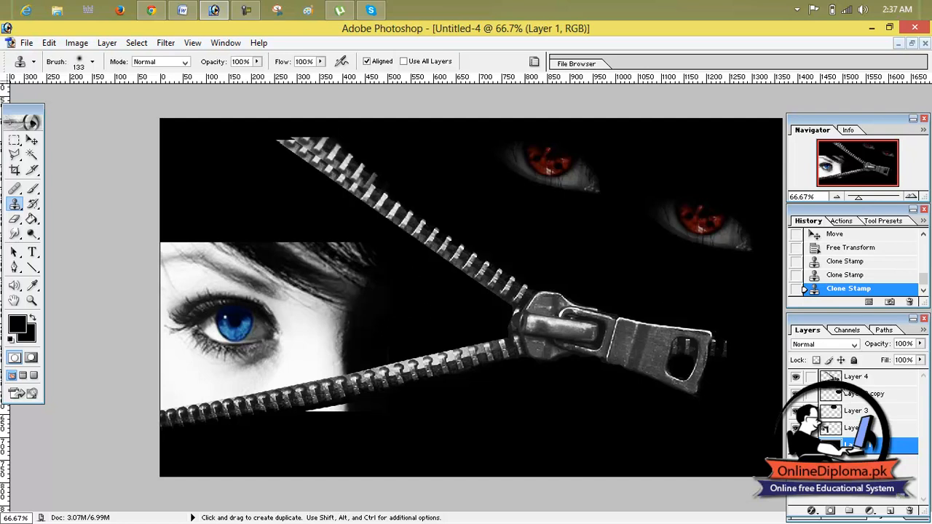
{"action": "key", "text": "ctrl+z"}
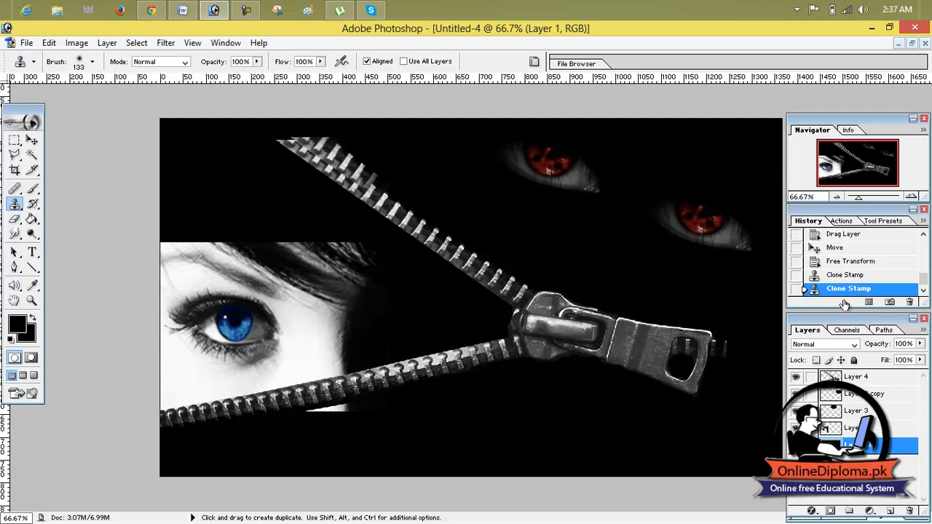
{"action": "left_click", "coordinate": [845, 276]}
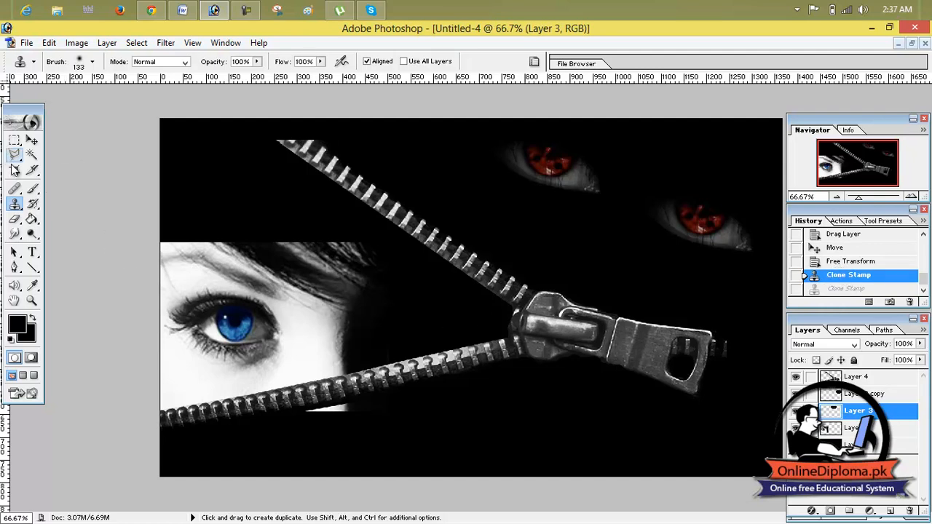
Erase the upper zipper strip on Layer 4 up to the slider with the Eraser at brush size 39.
{"action": "left_click", "coordinate": [14, 207]}
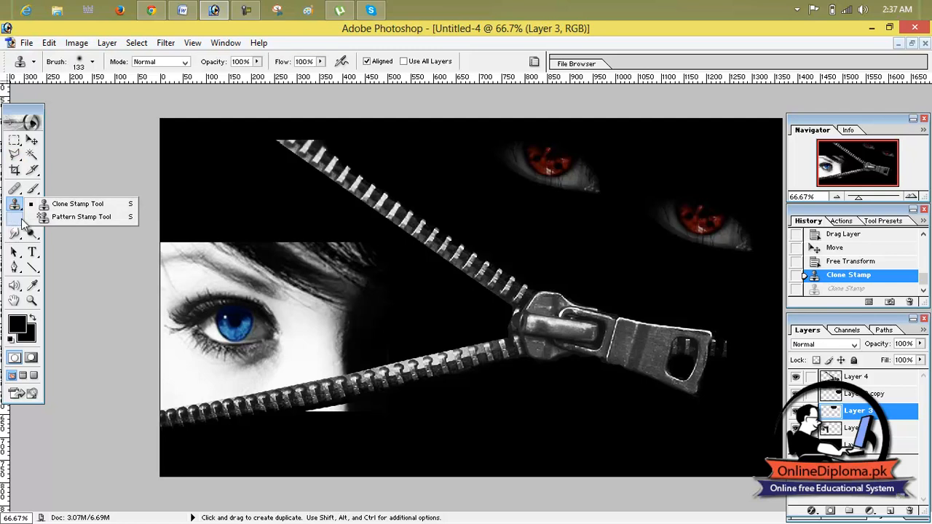
{"action": "left_click", "coordinate": [14, 221]}
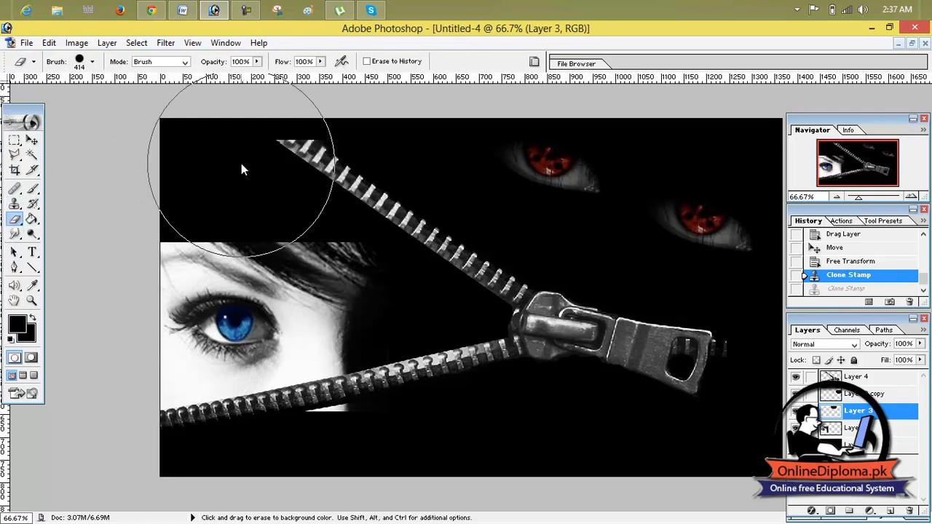
{"action": "left_click", "coordinate": [91, 61]}
{"action": "left_click_drag", "start_coordinate": [82, 96], "coordinate": [42, 101]}
{"action": "left_click_drag", "start_coordinate": [269, 138], "coordinate": [349, 164]}
{"action": "left_click", "coordinate": [848, 378]}
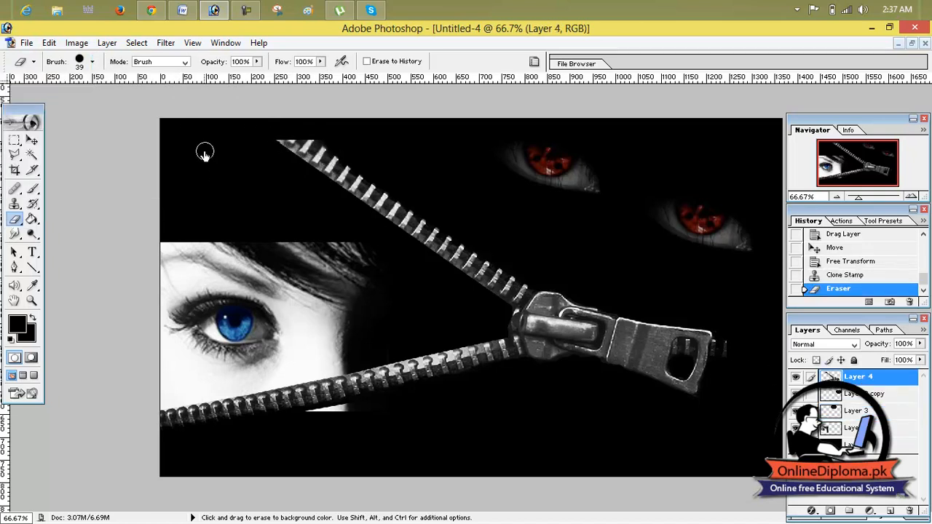
{"action": "mouse_move", "coordinate": [250, 148]}
{"action": "left_mouse_down"}
{"action": "mouse_move", "coordinate": [314, 156]}
{"action": "mouse_move", "coordinate": [303, 143]}
{"action": "mouse_move", "coordinate": [321, 147]}
{"action": "mouse_move", "coordinate": [301, 169]}
{"action": "mouse_move", "coordinate": [378, 201]}
{"action": "mouse_move", "coordinate": [335, 173]}
{"action": "mouse_move", "coordinate": [338, 156]}
{"action": "mouse_move", "coordinate": [434, 228]}
{"action": "mouse_move", "coordinate": [371, 206]}
{"action": "mouse_move", "coordinate": [440, 248]}
{"action": "mouse_move", "coordinate": [426, 243]}
{"action": "mouse_move", "coordinate": [436, 254]}
{"action": "mouse_move", "coordinate": [408, 232]}
{"action": "mouse_move", "coordinate": [420, 247]}
{"action": "mouse_move", "coordinate": [508, 300]}
{"action": "mouse_move", "coordinate": [521, 289]}
{"action": "mouse_move", "coordinate": [443, 244]}
{"action": "left_mouse_up"}
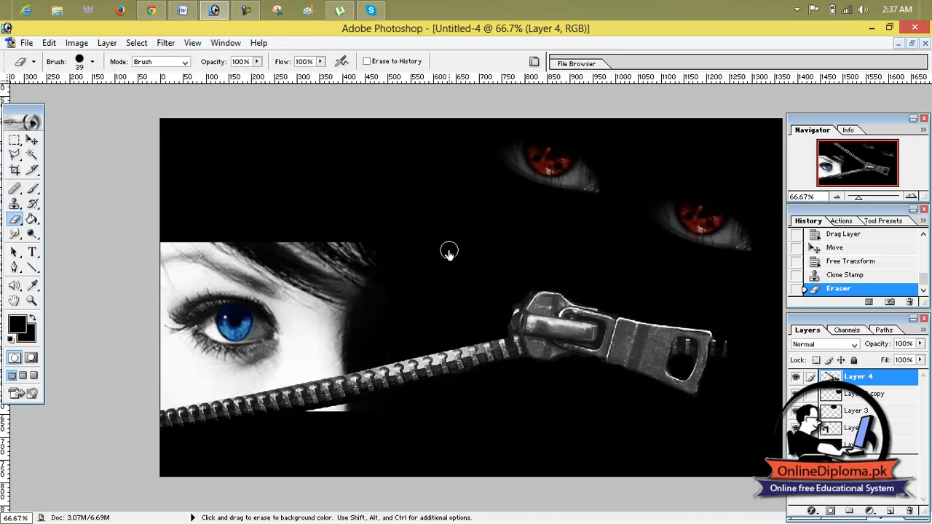
{"action": "mouse_move", "coordinate": [506, 283]}
{"action": "left_mouse_down"}
{"action": "mouse_move", "coordinate": [510, 291]}
{"action": "mouse_move", "coordinate": [497, 279]}
{"action": "left_mouse_up"}
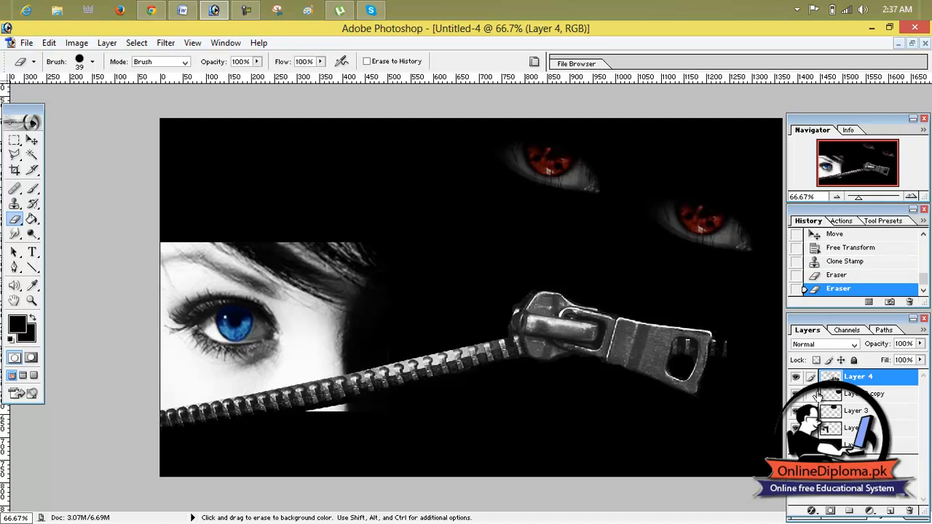
Bring the zip_wallpaper_hd (1).jpg document to the front in a maximized window.
{"action": "left_click", "coordinate": [912, 44]}
{"action": "left_click_drag", "start_coordinate": [496, 92], "coordinate": [871, 166]}
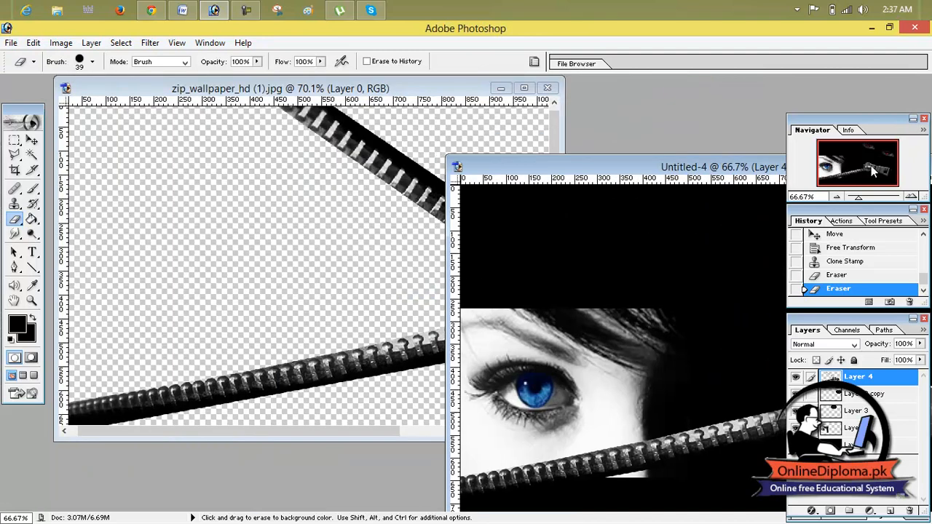
{"action": "left_click", "coordinate": [523, 88]}
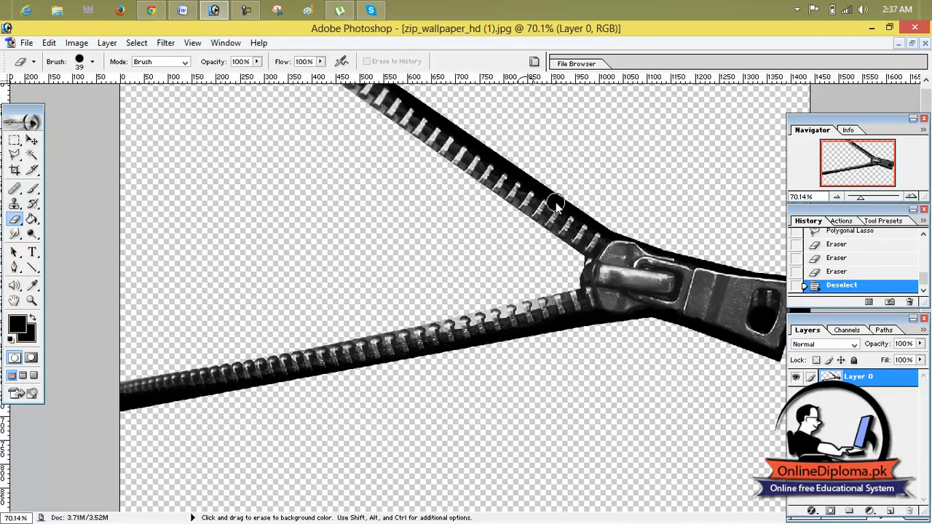
{"action": "left_click", "coordinate": [16, 142]}
{"action": "left_click_drag", "start_coordinate": [445, 226], "coordinate": [445, 231]}
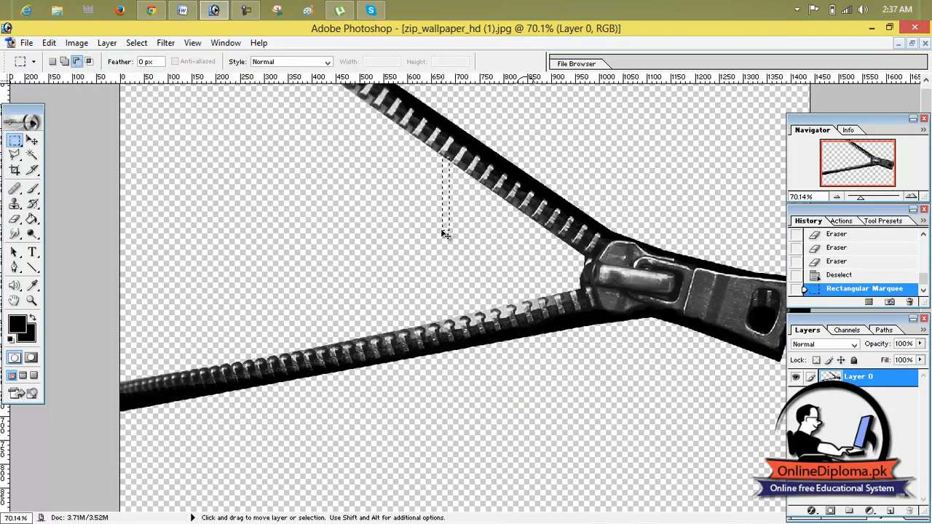
{"action": "key", "text": "ctrl+z"}
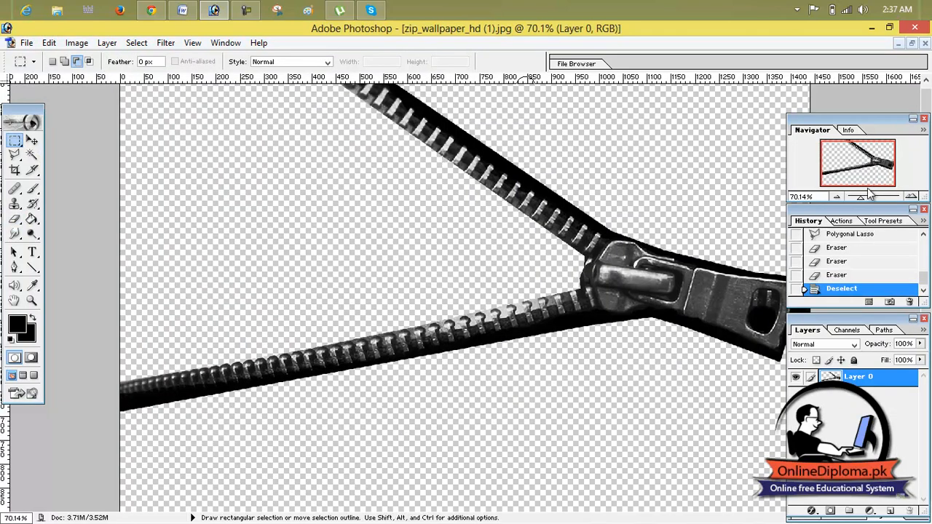
Move the zipper on Layer 0 down and to the left within its canvas.
{"action": "left_click_drag", "start_coordinate": [861, 198], "coordinate": [850, 197]}
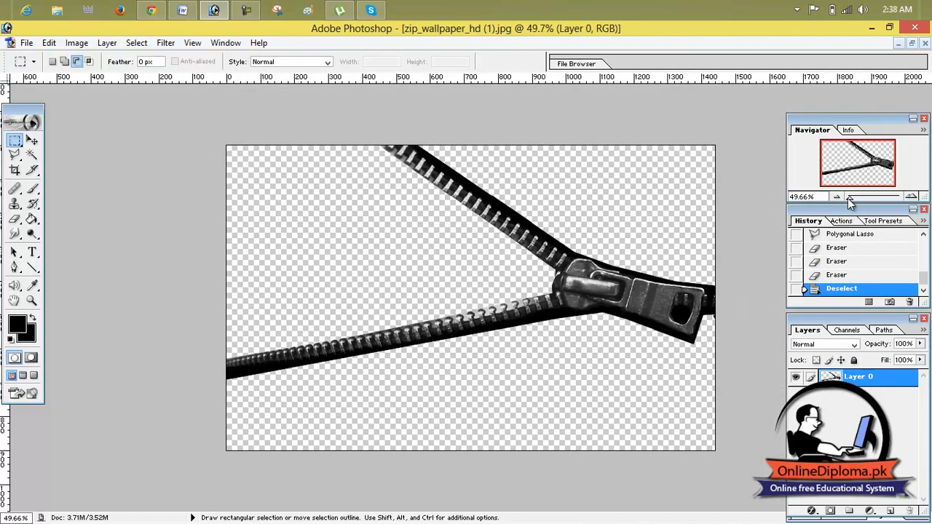
{"action": "left_click", "coordinate": [32, 141]}
{"action": "left_click_drag", "start_coordinate": [493, 227], "coordinate": [451, 264]}
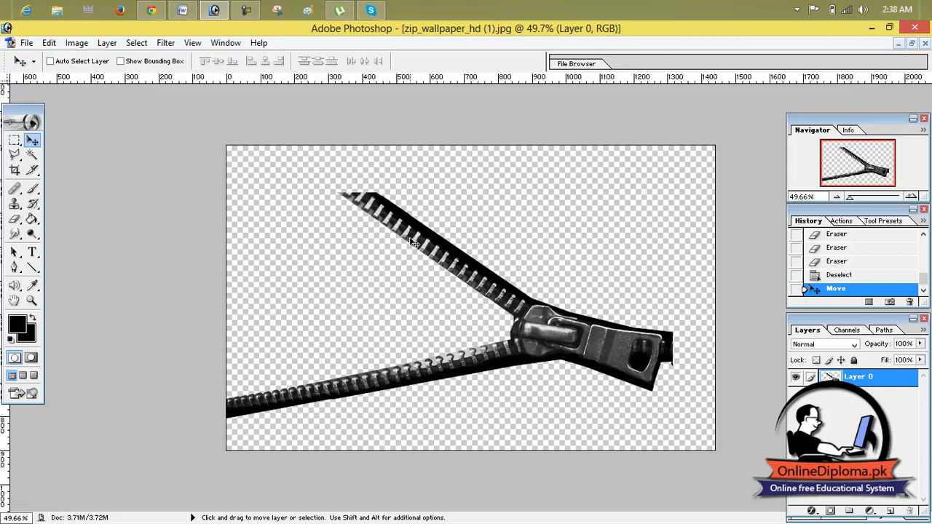
Outline the upper zipper strip up to the slider with the Polygonal Lasso to select it.
{"action": "left_click", "coordinate": [15, 154]}
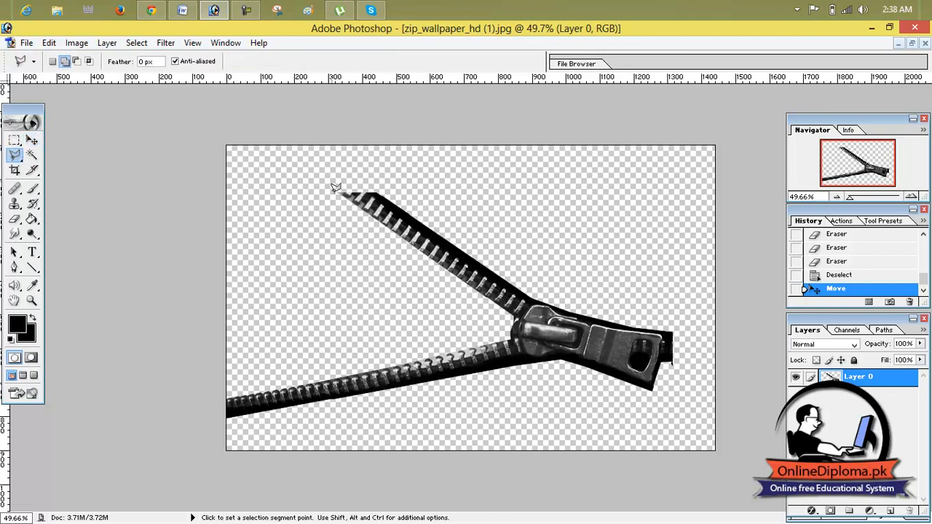
{"action": "left_click", "coordinate": [377, 188]}
{"action": "left_click", "coordinate": [509, 317]}
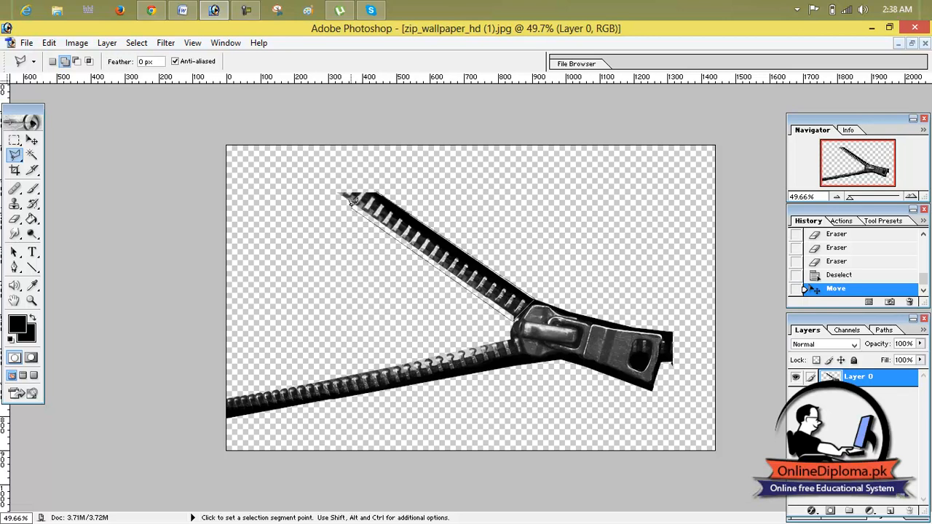
{"action": "left_click", "coordinate": [334, 190]}
{"action": "left_click", "coordinate": [379, 188]}
Copy the selected strip into Untitled-4 as a new layer and place its lower end at the zipper slider.
{"action": "left_click", "coordinate": [911, 44]}
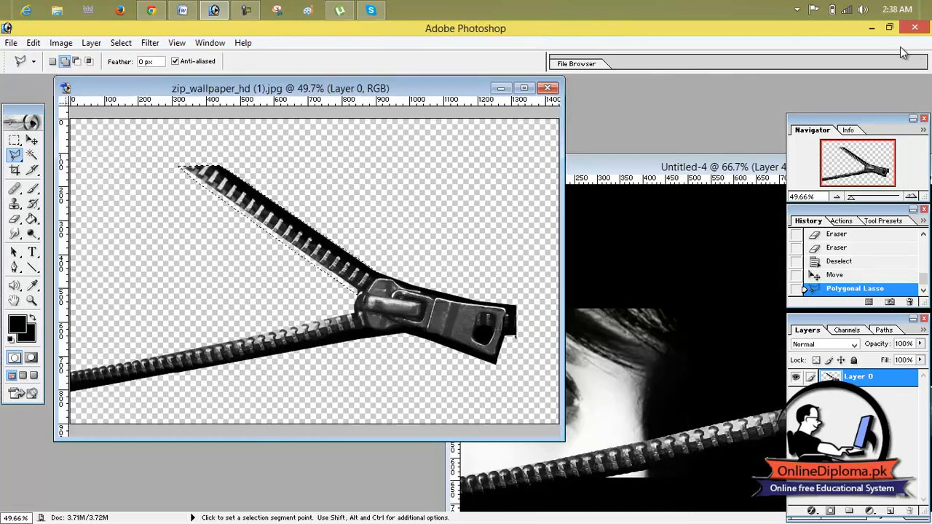
{"action": "left_click", "coordinate": [32, 141]}
{"action": "mouse_move", "coordinate": [211, 202]}
{"action": "left_mouse_down"}
{"action": "mouse_move", "coordinate": [292, 248]}
{"action": "mouse_move", "coordinate": [637, 370]}
{"action": "left_mouse_up"}
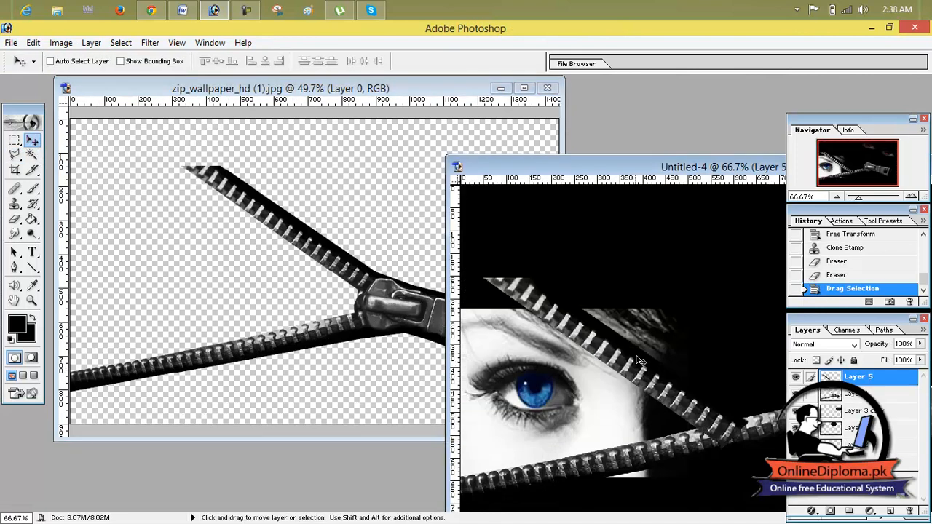
{"action": "left_click_drag", "start_coordinate": [668, 166], "coordinate": [288, 76]}
{"action": "left_click_drag", "start_coordinate": [261, 293], "coordinate": [368, 229]}
Transform the strip on Layer 5: rotate it -11.7°, scale it to 149.3% width and 137.8% height, and align it with the slider.
{"action": "key", "text": "ctrl+t"}
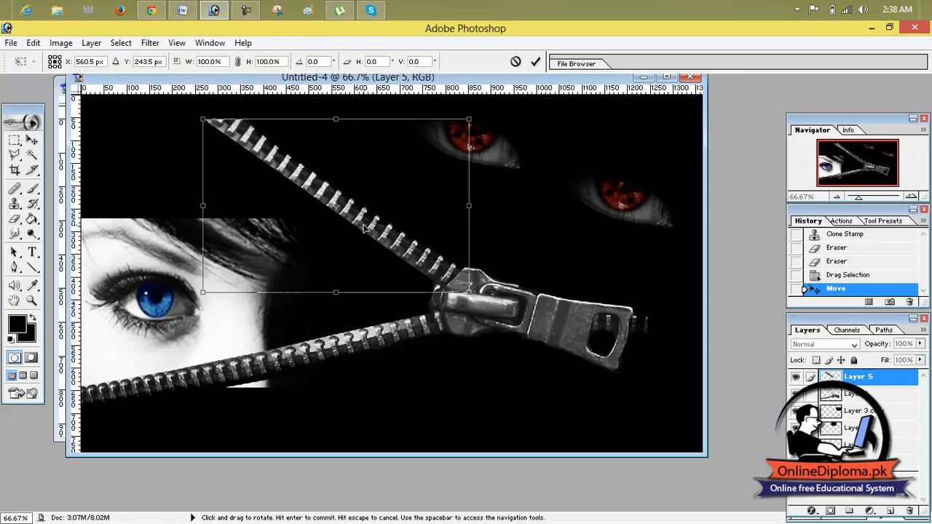
{"action": "left_click_drag", "start_coordinate": [343, 112], "coordinate": [321, 111]}
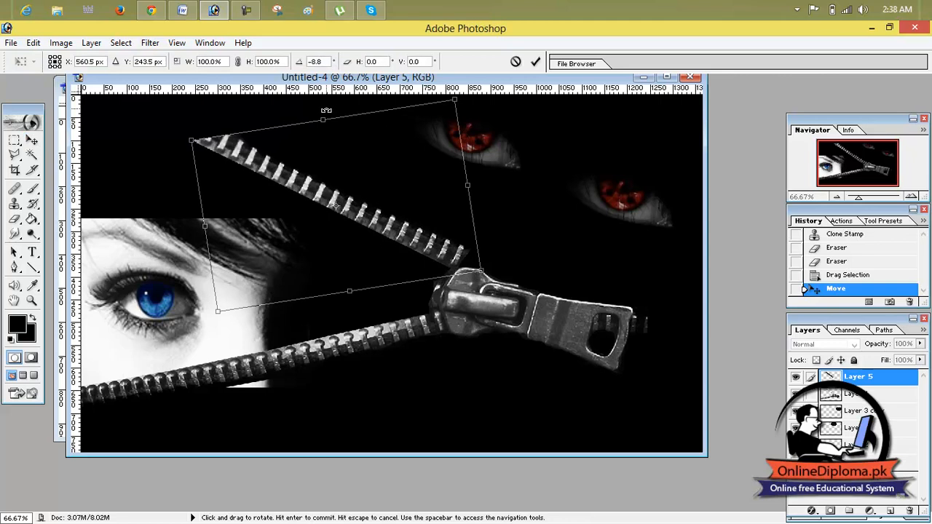
{"action": "left_click_drag", "start_coordinate": [395, 233], "coordinate": [386, 252]}
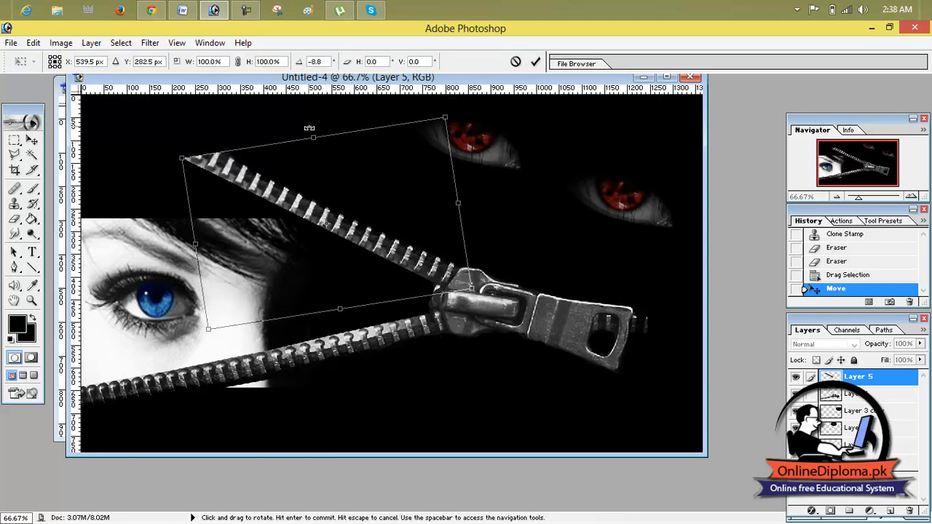
{"action": "left_click_drag", "start_coordinate": [313, 126], "coordinate": [305, 125]}
{"action": "left_click_drag", "start_coordinate": [357, 230], "coordinate": [356, 240]}
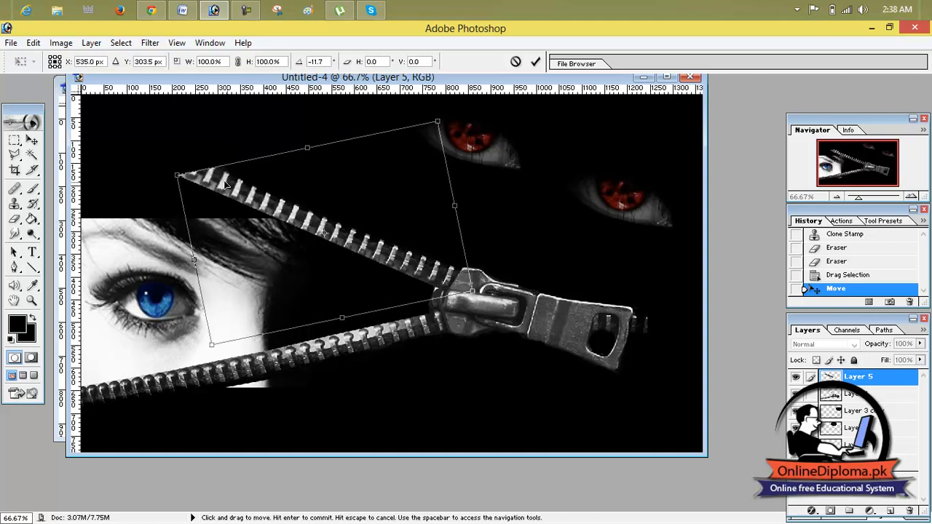
{"action": "left_click_drag", "start_coordinate": [179, 176], "coordinate": [38, 139]}
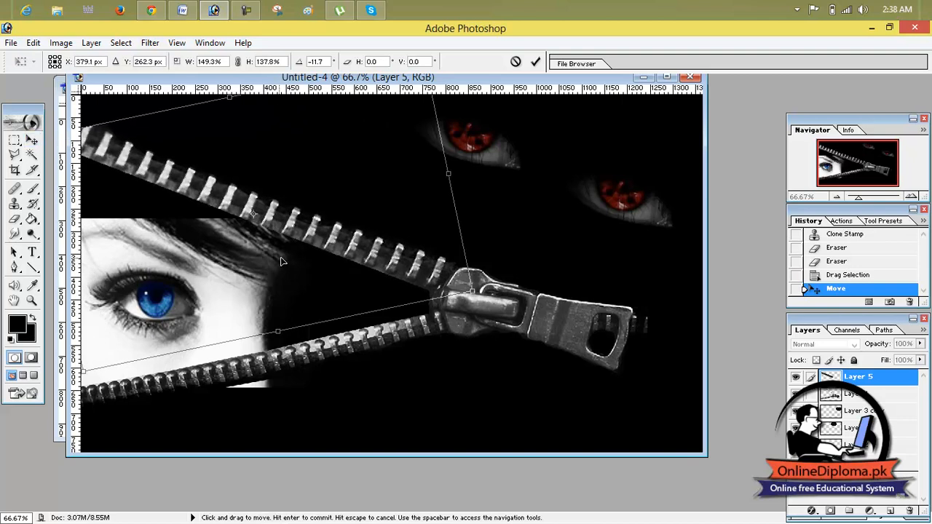
{"action": "left_click_drag", "start_coordinate": [326, 248], "coordinate": [324, 247]}
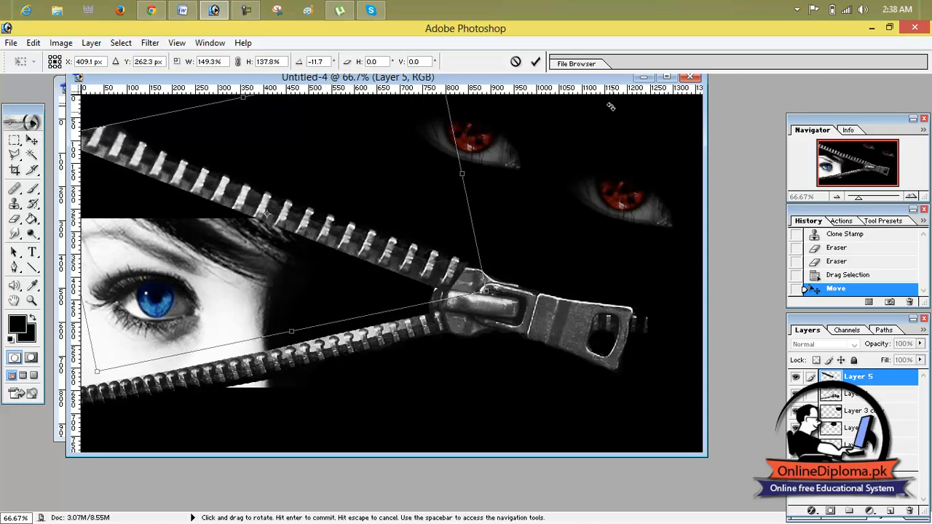
{"action": "left_click", "coordinate": [534, 62]}
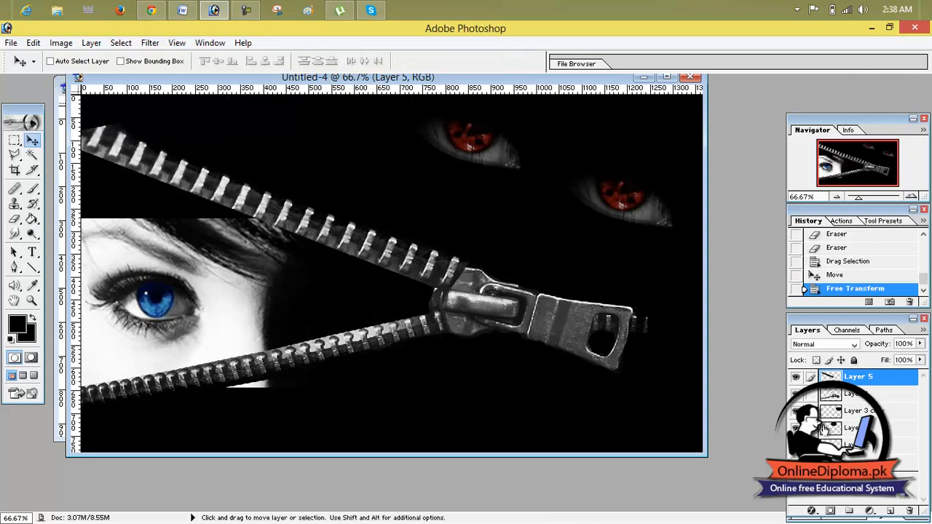
Place Layer 5 beneath Layer 4 and adjust the strip's position so its end tucks under the slider.
{"action": "left_click_drag", "start_coordinate": [839, 394], "coordinate": [840, 377]}
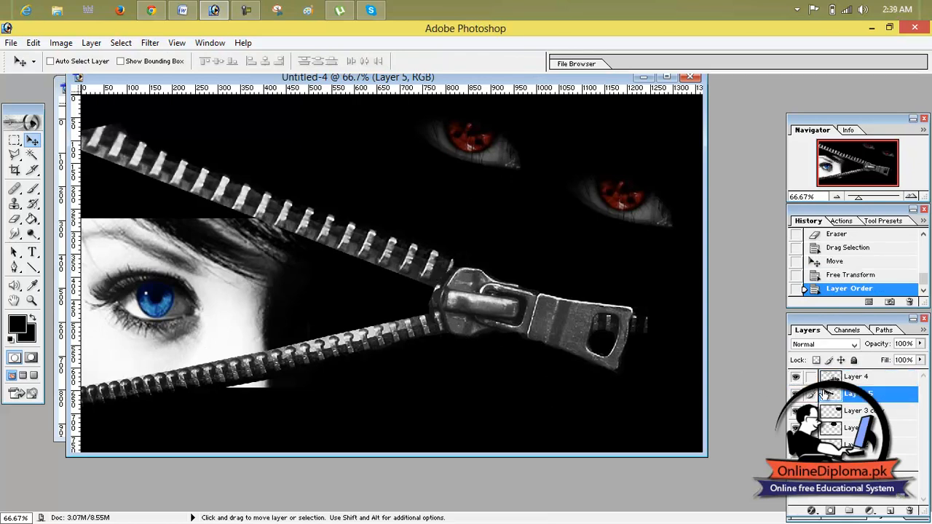
{"action": "left_click_drag", "start_coordinate": [423, 277], "coordinate": [420, 284]}
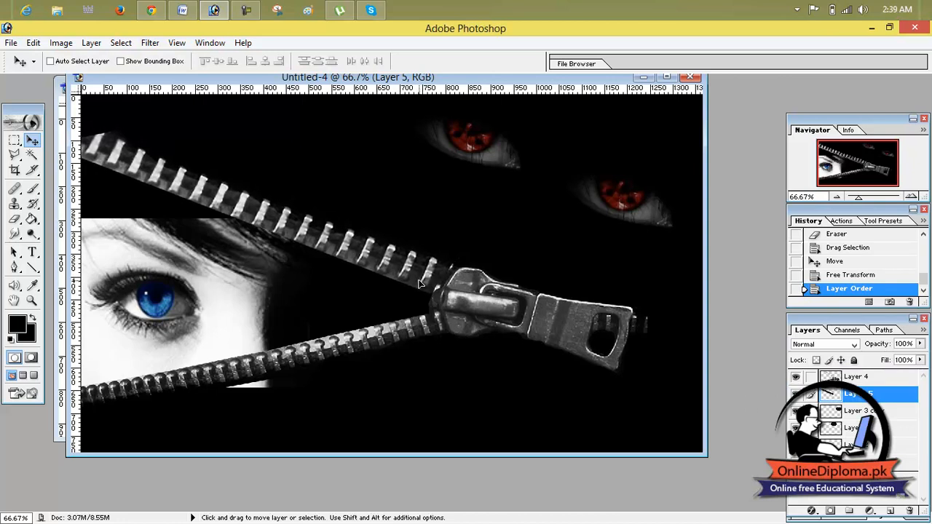
{"action": "left_click_drag", "start_coordinate": [419, 284], "coordinate": [409, 279]}
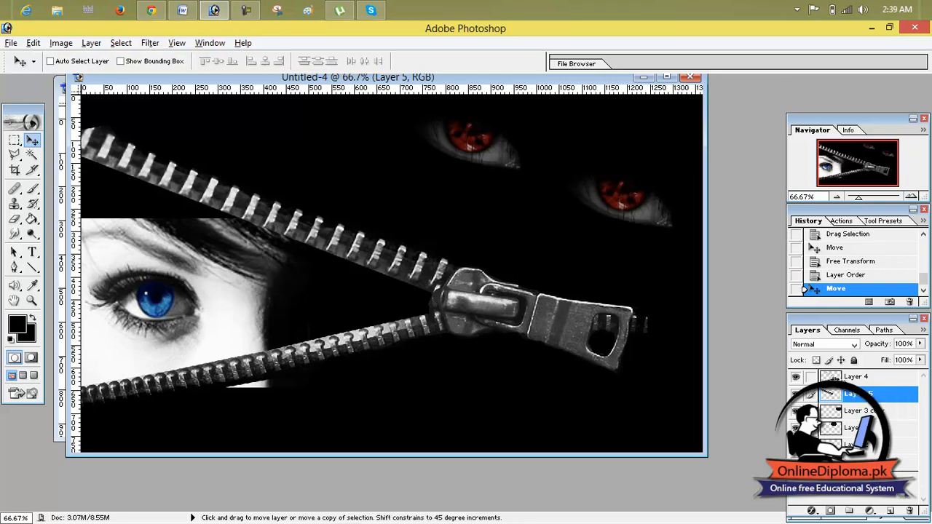
Link Layer 5 with Layer 4 and merge them, and shift the merged zipper slightly down and to the left.
{"action": "left_click", "coordinate": [831, 386], "text": "alt"}
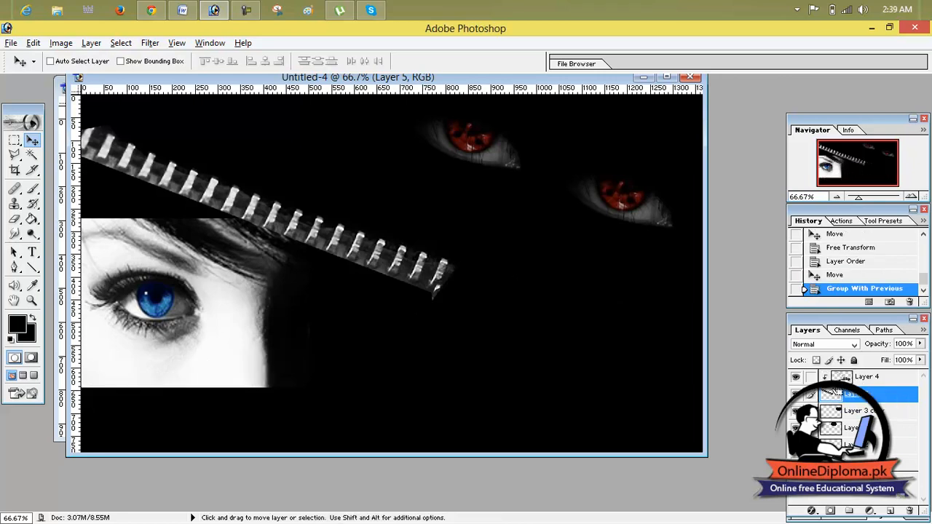
{"action": "key", "text": "ctrl+z"}
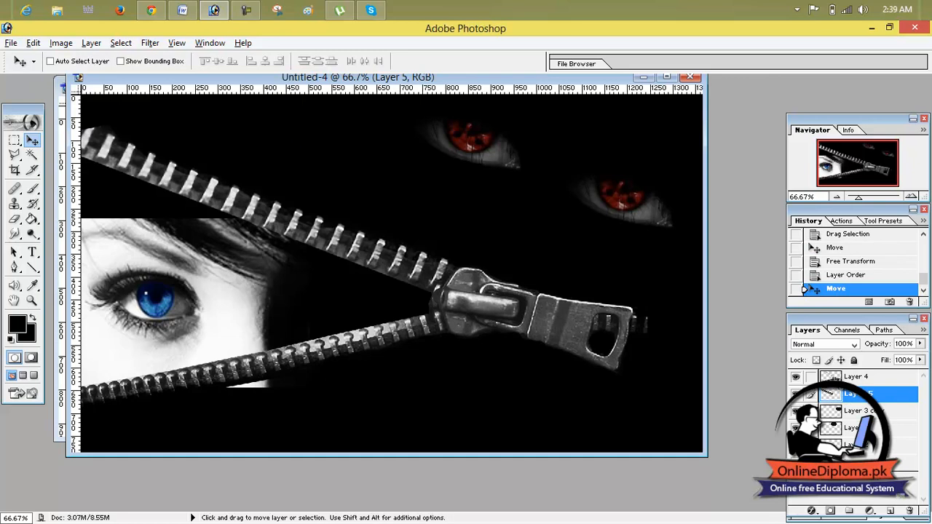
{"action": "left_click", "coordinate": [845, 377]}
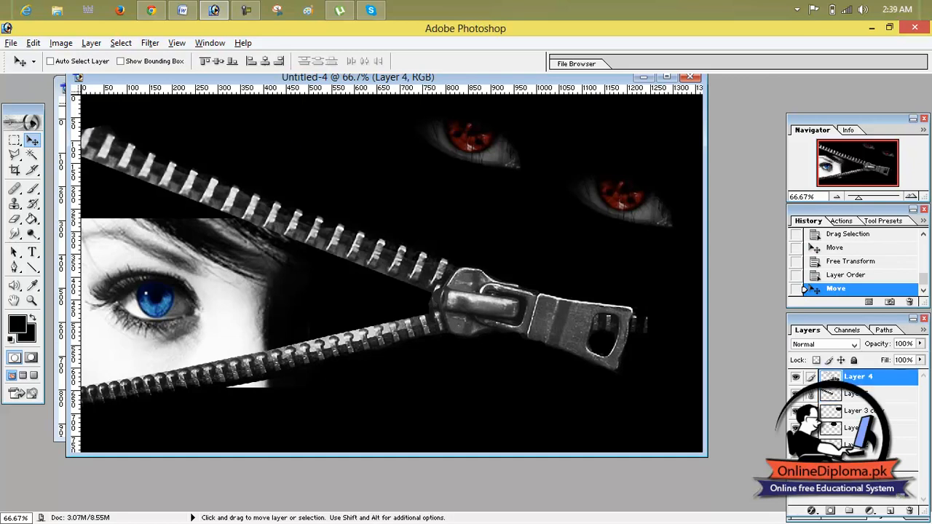
{"action": "left_click", "coordinate": [121, 43]}
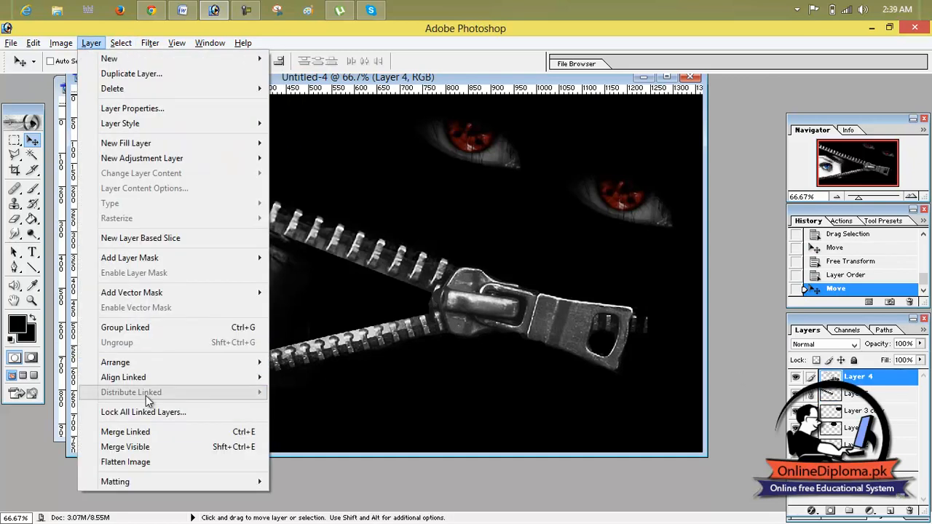
{"action": "left_click", "coordinate": [125, 432]}
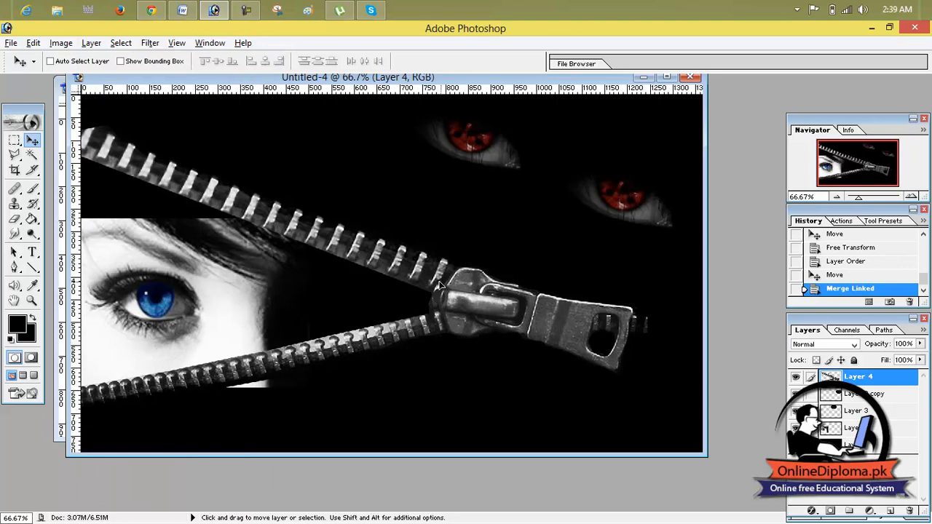
{"action": "left_click_drag", "start_coordinate": [453, 291], "coordinate": [433, 297]}
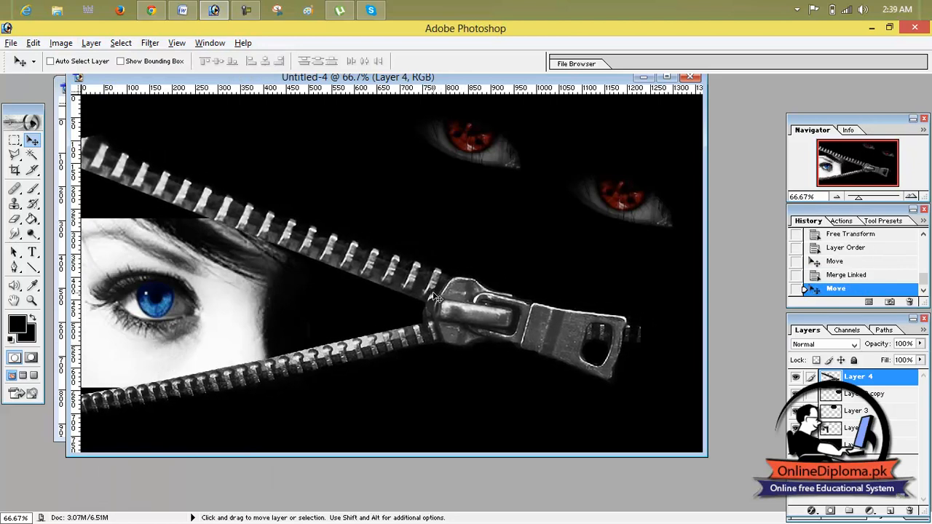
Transform the blue-eye image on Layer 2 to 144.3% height with a -0.5° rotation and position it behind the open zipper.
{"action": "left_click", "coordinate": [837, 397]}
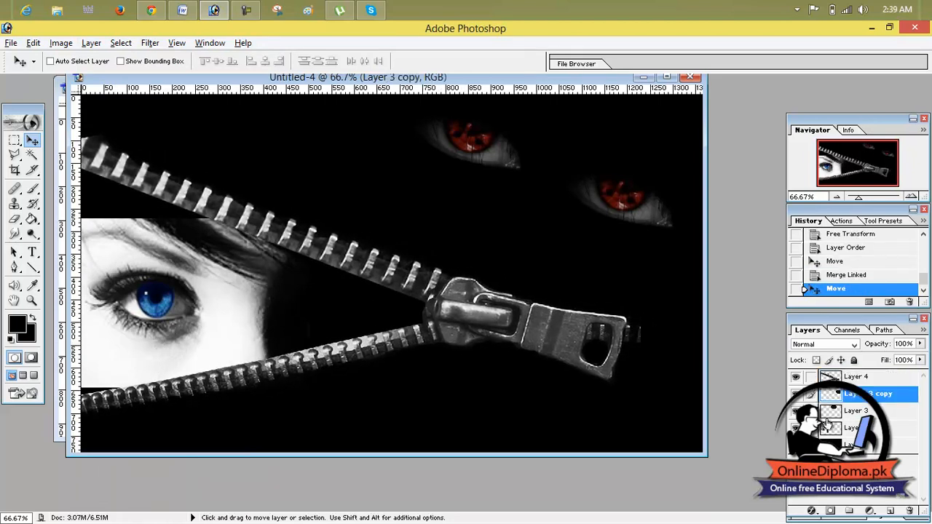
{"action": "left_click", "coordinate": [824, 429]}
{"action": "key", "text": "ctrl+t"}
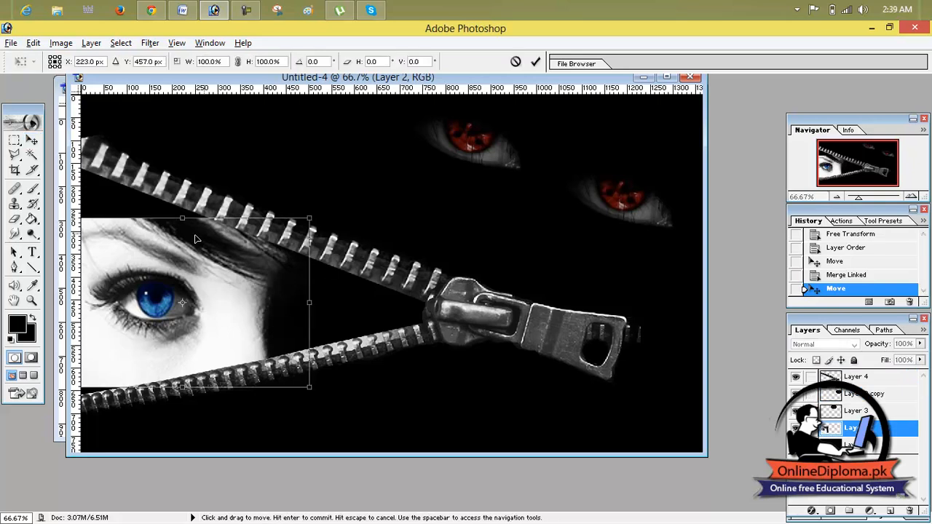
{"action": "left_click_drag", "start_coordinate": [184, 217], "coordinate": [188, 191]}
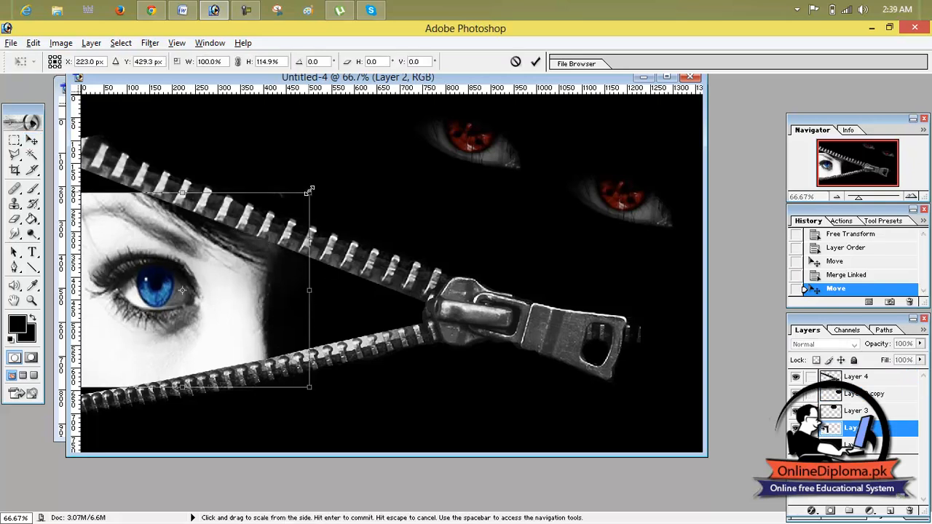
{"action": "left_click_drag", "start_coordinate": [319, 185], "coordinate": [348, 214]}
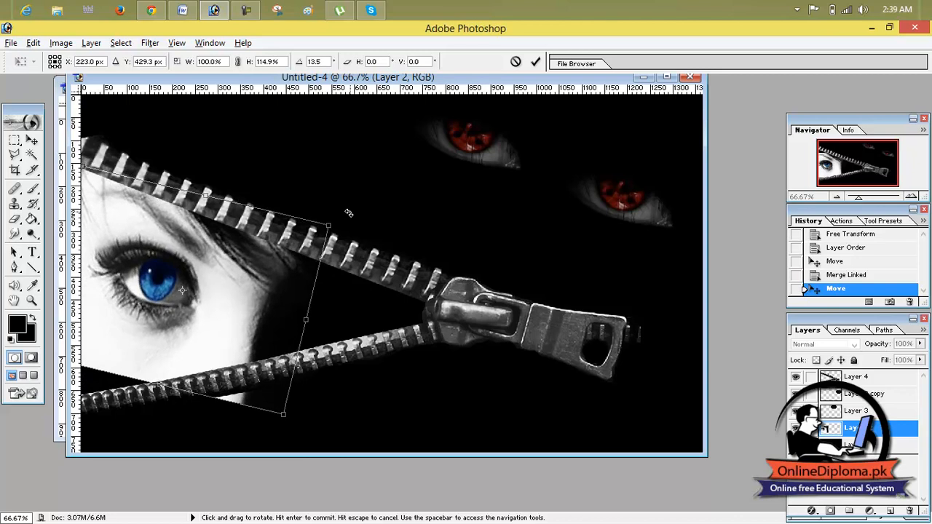
{"action": "left_click_drag", "start_coordinate": [273, 259], "coordinate": [260, 253]}
{"action": "left_click_drag", "start_coordinate": [147, 380], "coordinate": [117, 422]}
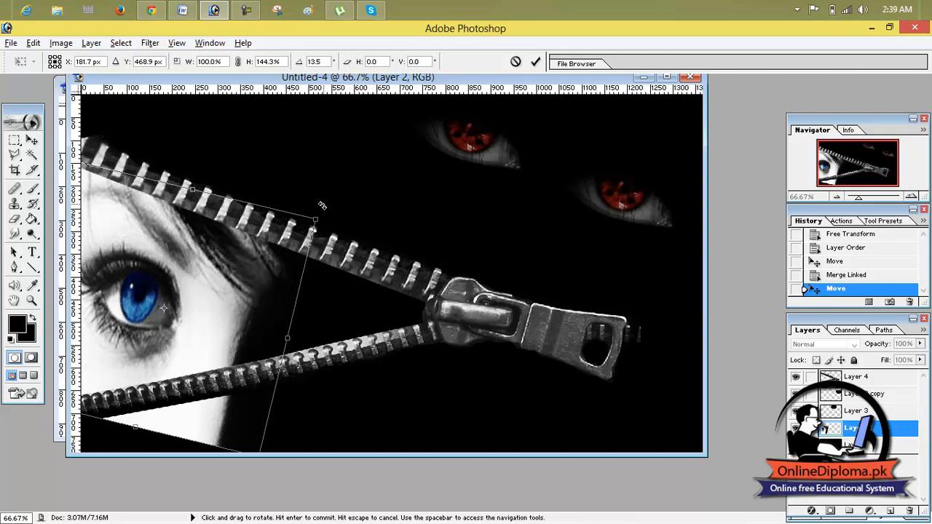
{"action": "left_click_drag", "start_coordinate": [322, 206], "coordinate": [311, 182]}
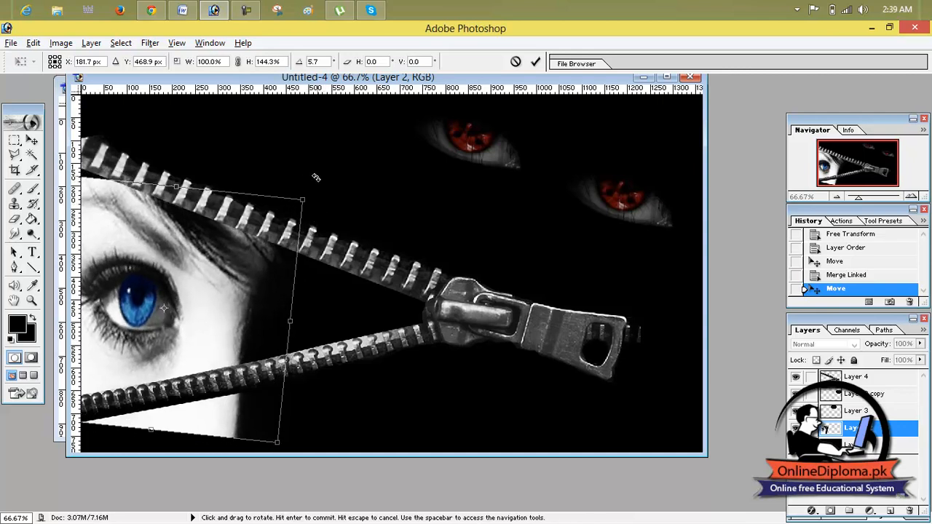
{"action": "left_click_drag", "start_coordinate": [278, 299], "coordinate": [330, 293]}
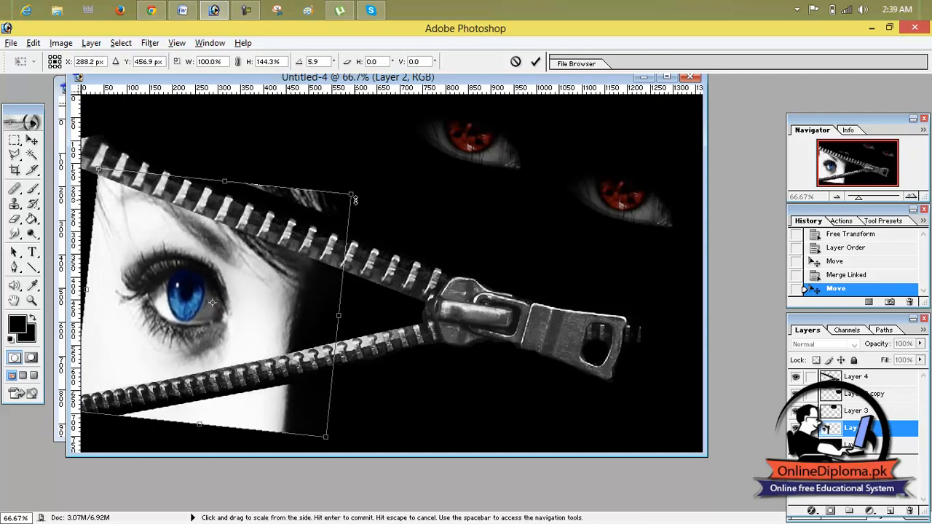
{"action": "left_click_drag", "start_coordinate": [360, 186], "coordinate": [345, 170]}
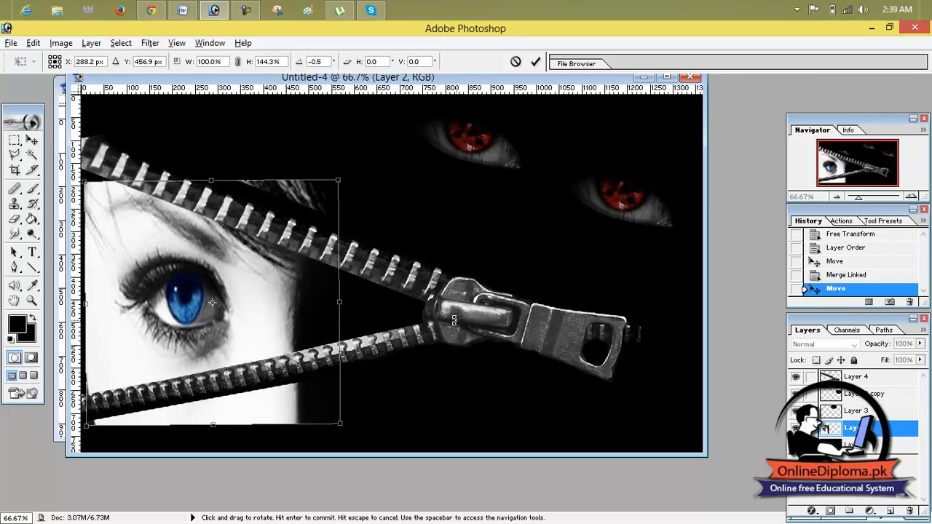
{"action": "left_click", "coordinate": [535, 62]}
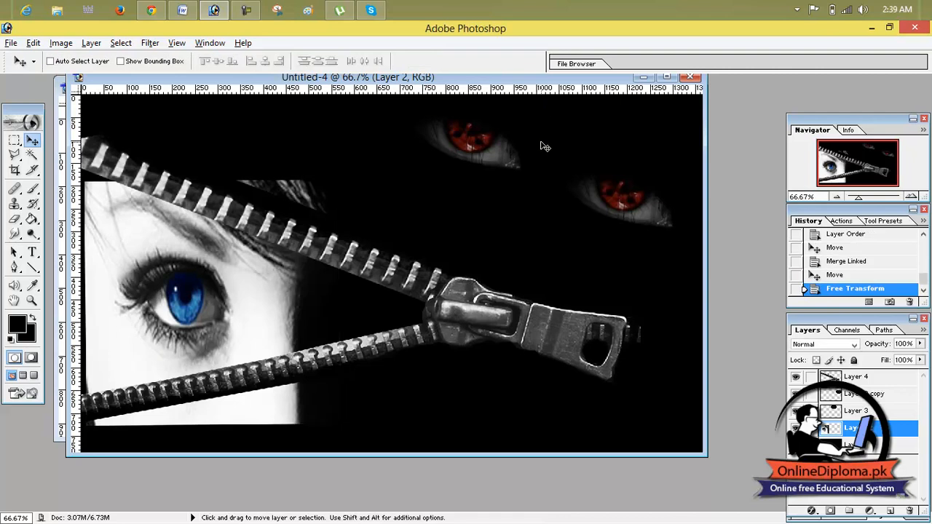
Maximize the document window, nudge the blue-eye image on Layer 2 slightly left, and move the Layer 4 zipper left until its slider sits near the eye.
{"action": "left_click", "coordinate": [667, 76]}
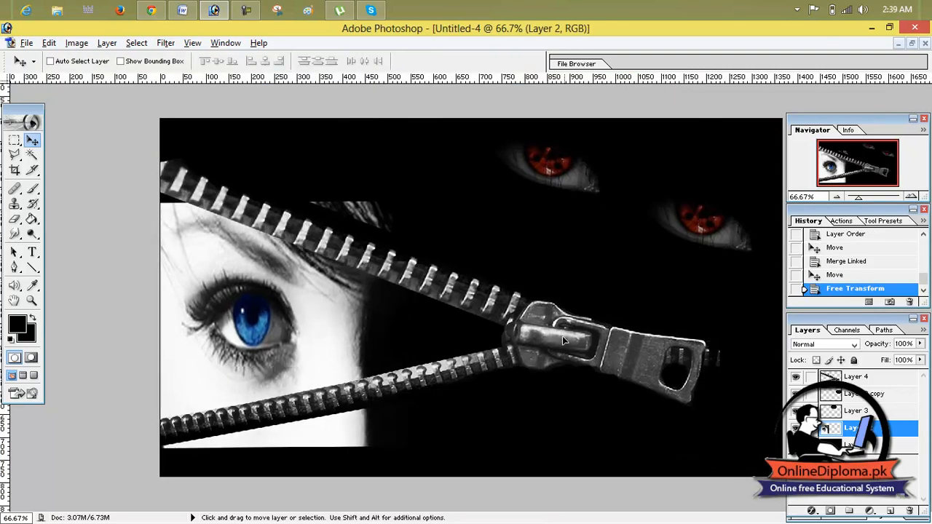
{"action": "left_click_drag", "start_coordinate": [552, 337], "coordinate": [557, 340]}
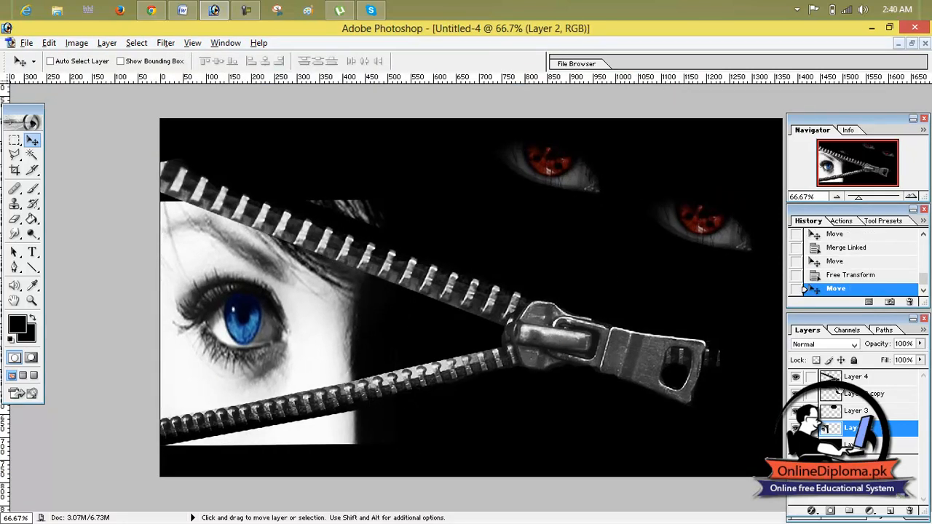
{"action": "left_click", "coordinate": [852, 377]}
{"action": "left_click_drag", "start_coordinate": [612, 354], "coordinate": [548, 352]}
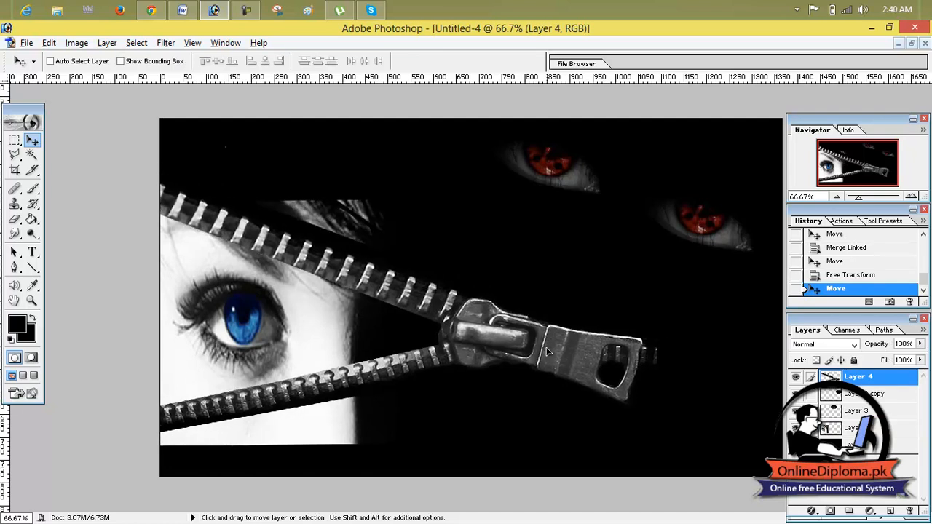
{"action": "left_click_drag", "start_coordinate": [548, 353], "coordinate": [465, 348]}
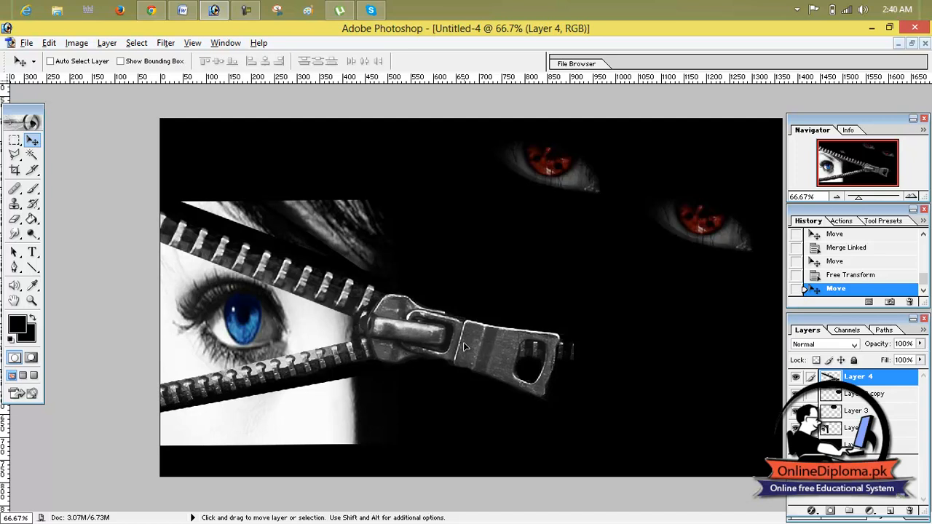
{"action": "left_click_drag", "start_coordinate": [464, 347], "coordinate": [463, 347]}
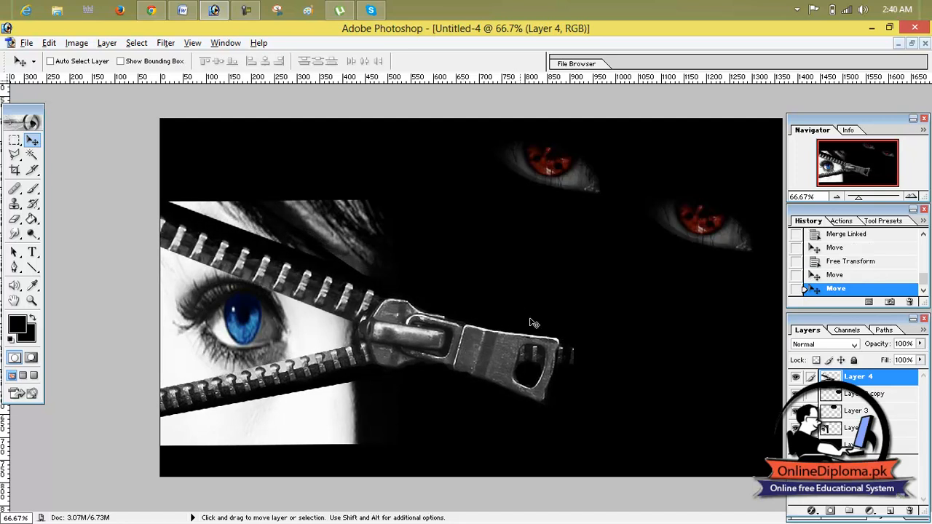
Scale the blue-eye image on Layer 2 to 136.0% width and 78.7% height, and move the Layer 4 zipper right so its slider clears the eye.
{"action": "left_click", "coordinate": [826, 430]}
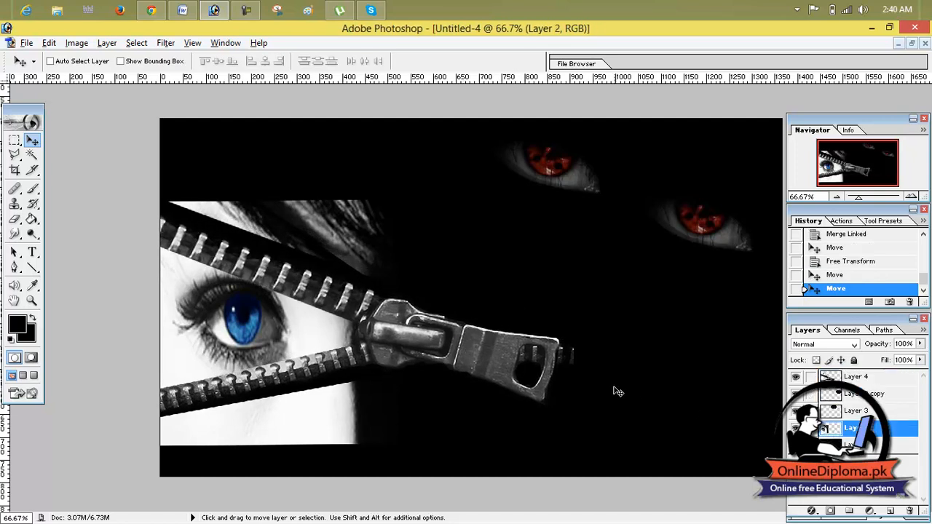
{"action": "key", "text": "ctrl+t"}
{"action": "left_click_drag", "start_coordinate": [397, 322], "coordinate": [460, 323]}
{"action": "left_click_drag", "start_coordinate": [300, 201], "coordinate": [300, 239]}
{"action": "left_click_drag", "start_coordinate": [301, 445], "coordinate": [302, 416]}
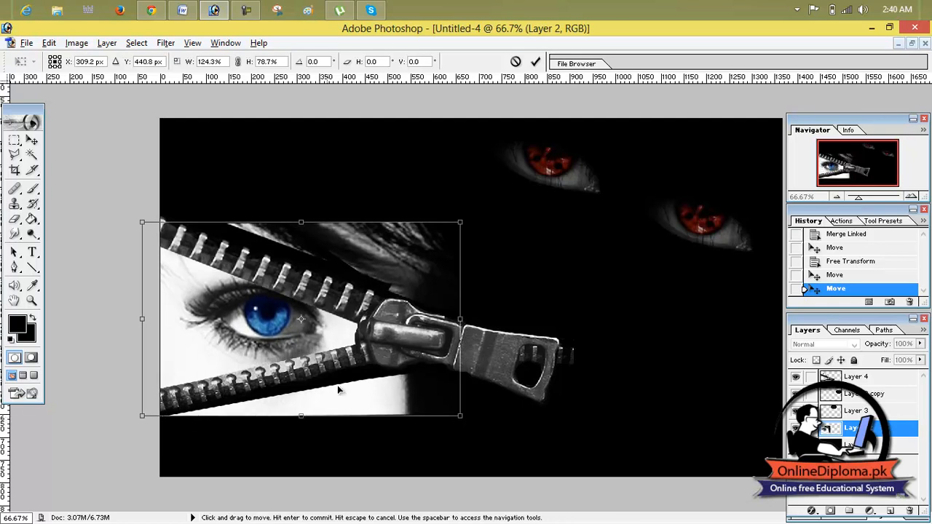
{"action": "left_click_drag", "start_coordinate": [459, 321], "coordinate": [488, 320]}
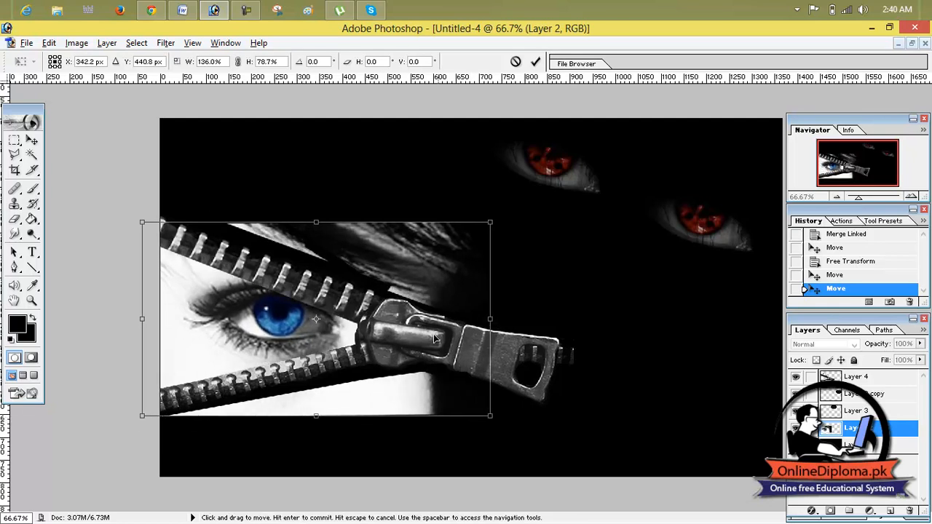
{"action": "left_click", "coordinate": [535, 62]}
{"action": "left_click", "coordinate": [854, 379]}
{"action": "left_click_drag", "start_coordinate": [448, 348], "coordinate": [503, 344]}
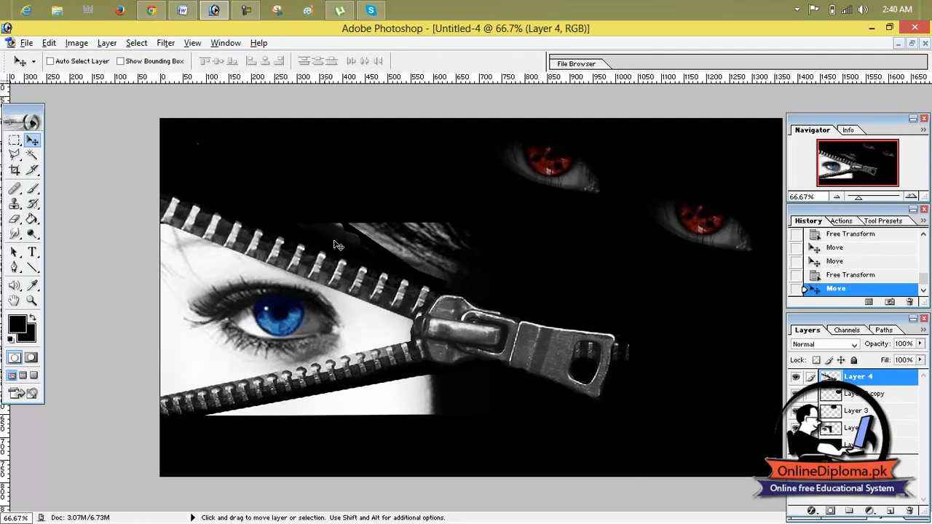
On Layer 2, outline the part of the eye image above the upper zipper strip with a Polygonal Lasso selection.
{"action": "left_click", "coordinate": [844, 428]}
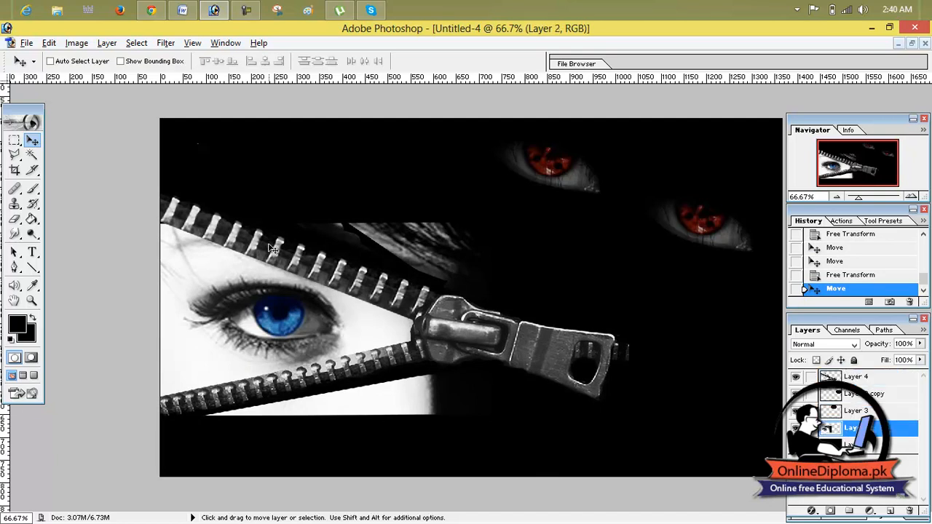
{"action": "left_click", "coordinate": [16, 155]}
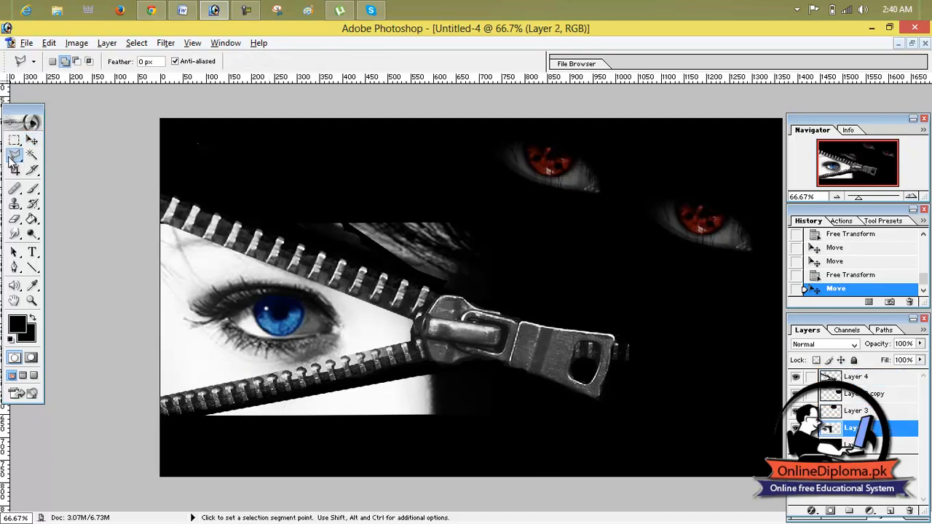
{"action": "left_click", "coordinate": [257, 219]}
{"action": "left_click", "coordinate": [482, 298]}
{"action": "left_click", "coordinate": [507, 228]}
{"action": "left_click", "coordinate": [415, 181]}
{"action": "left_click", "coordinate": [257, 220]}
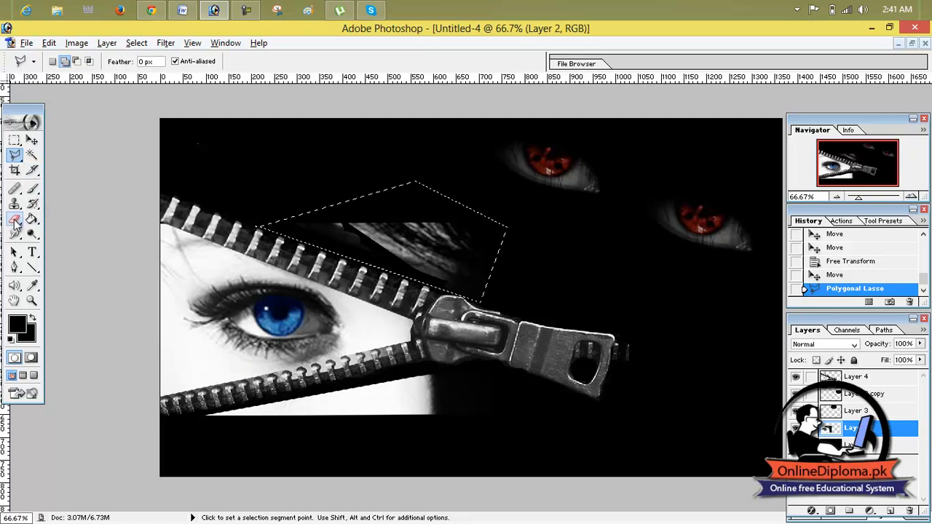
Erase the eye image inside the selection above the upper strip with a 118 px eraser.
{"action": "left_click", "coordinate": [14, 219]}
{"action": "mouse_move", "coordinate": [253, 188]}
{"action": "left_mouse_down"}
{"action": "mouse_move", "coordinate": [410, 218]}
{"action": "mouse_move", "coordinate": [333, 243]}
{"action": "mouse_move", "coordinate": [426, 219]}
{"action": "mouse_move", "coordinate": [440, 225]}
{"action": "left_mouse_up"}
{"action": "left_click", "coordinate": [92, 61]}
{"action": "left_click_drag", "start_coordinate": [33, 97], "coordinate": [98, 105]}
{"action": "mouse_move", "coordinate": [357, 207]}
{"action": "left_mouse_down"}
{"action": "mouse_move", "coordinate": [470, 256]}
{"action": "mouse_move", "coordinate": [504, 285]}
{"action": "left_mouse_up"}
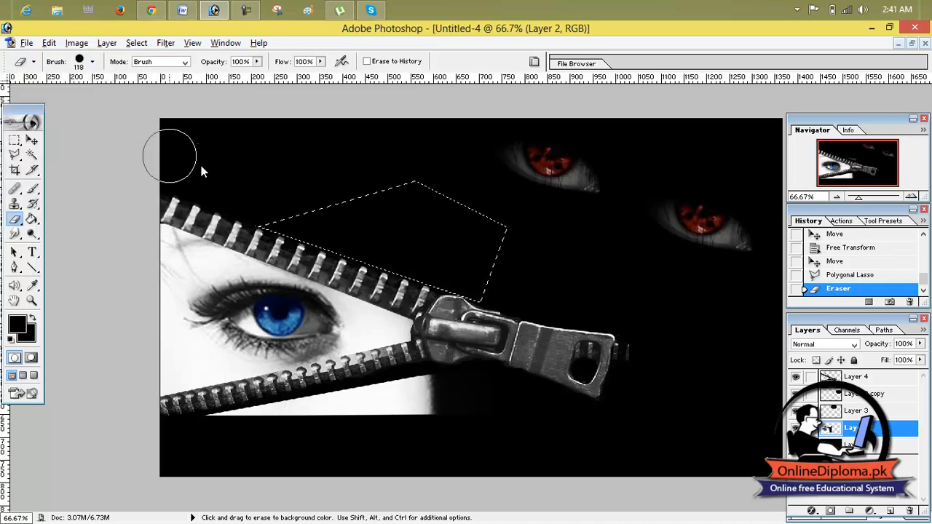
{"action": "left_click_drag", "start_coordinate": [437, 252], "coordinate": [419, 251]}
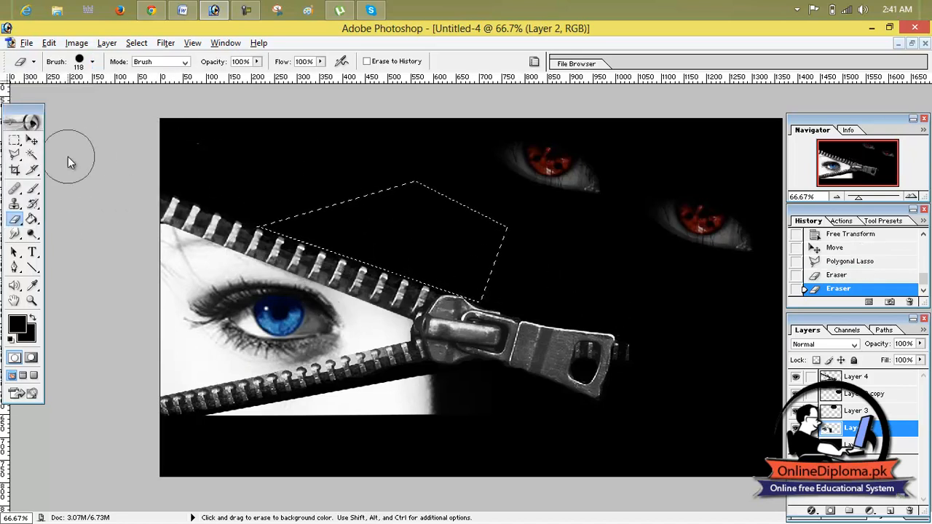
Add a Polygonal Lasso selection around the part of the eye image that extends below the lower zipper strip.
{"action": "left_click", "coordinate": [14, 155]}
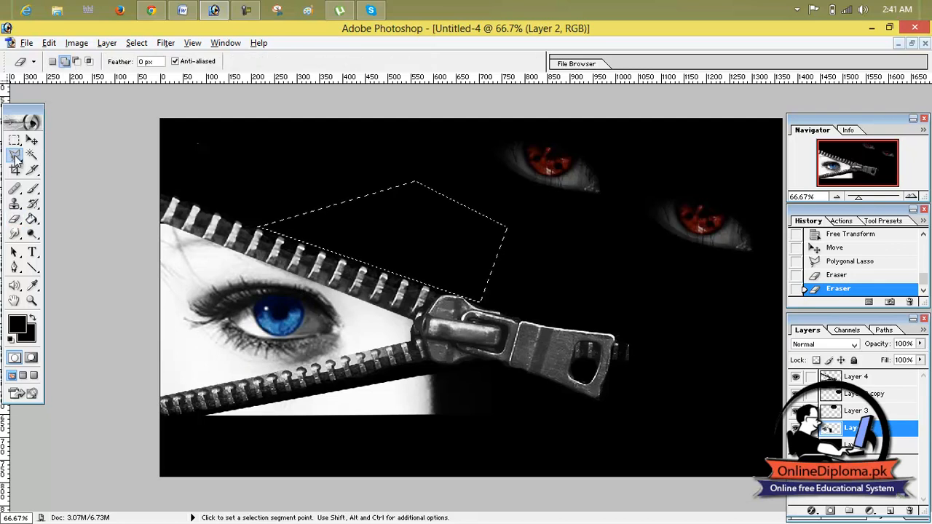
{"action": "left_click", "coordinate": [434, 365]}
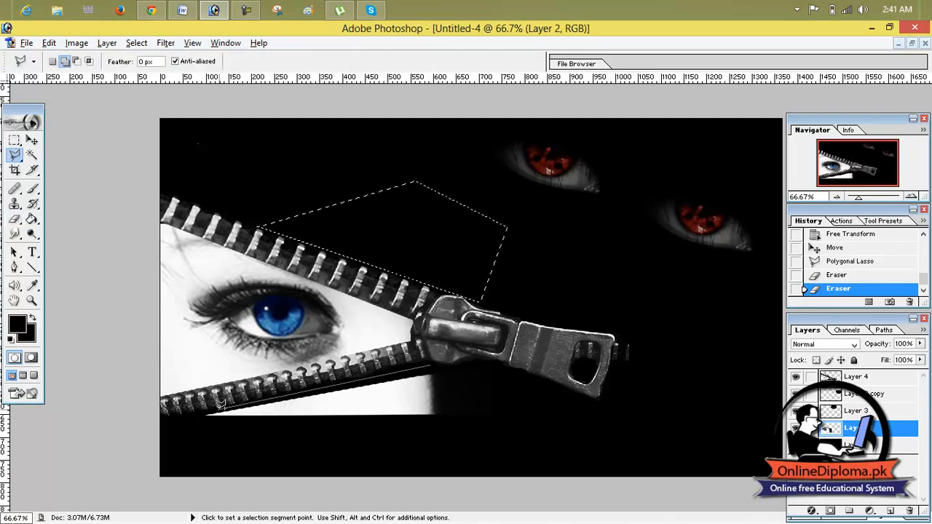
{"action": "left_click", "coordinate": [192, 414]}
{"action": "left_click", "coordinate": [209, 446]}
{"action": "left_click", "coordinate": [483, 423]}
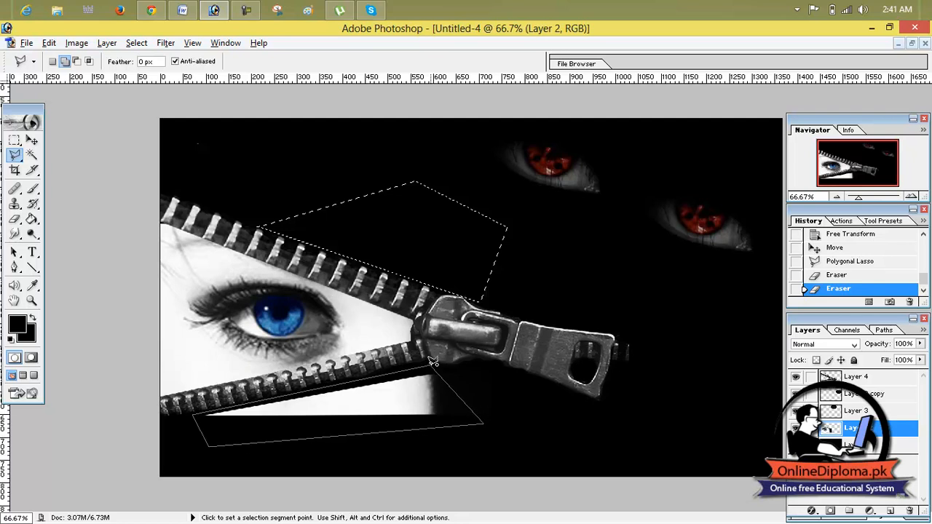
{"action": "left_click", "coordinate": [434, 364]}
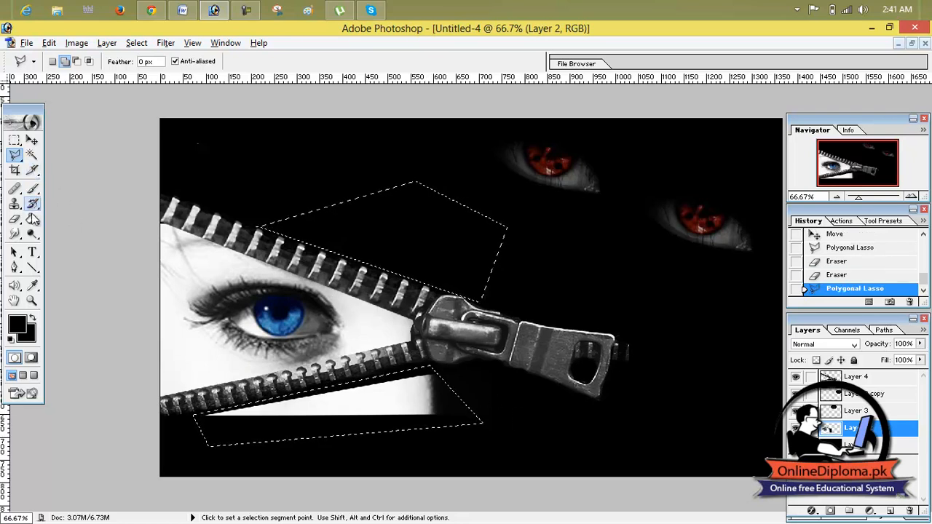
Erase the eye image inside the selection below the lower strip and deselect everything.
{"action": "left_click", "coordinate": [15, 219]}
{"action": "left_click_drag", "start_coordinate": [431, 419], "coordinate": [284, 408]}
{"action": "mouse_move", "coordinate": [399, 396]}
{"action": "left_mouse_down"}
{"action": "mouse_move", "coordinate": [244, 408]}
{"action": "mouse_move", "coordinate": [197, 427]}
{"action": "mouse_move", "coordinate": [377, 405]}
{"action": "left_mouse_up"}
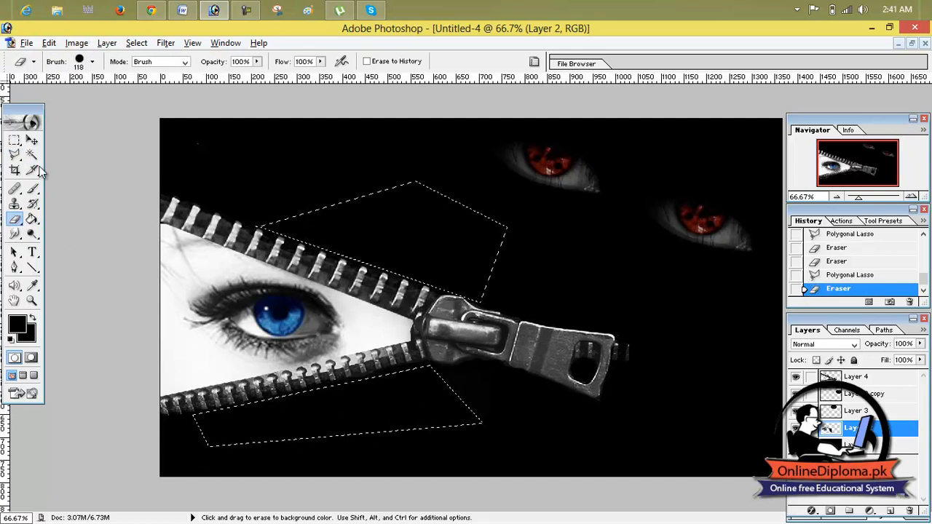
{"action": "key", "text": "ctrl+d"}
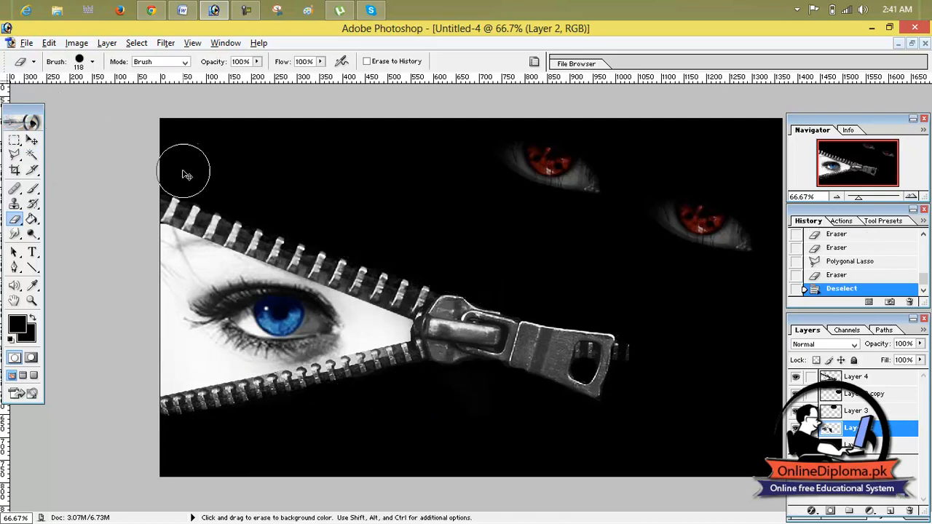
On Layer 4, erase the stray teeth fragment beyond the zipper's pull tab, undoing the eraser stroke that cuts into the lower strip.
{"action": "left_click", "coordinate": [846, 376]}
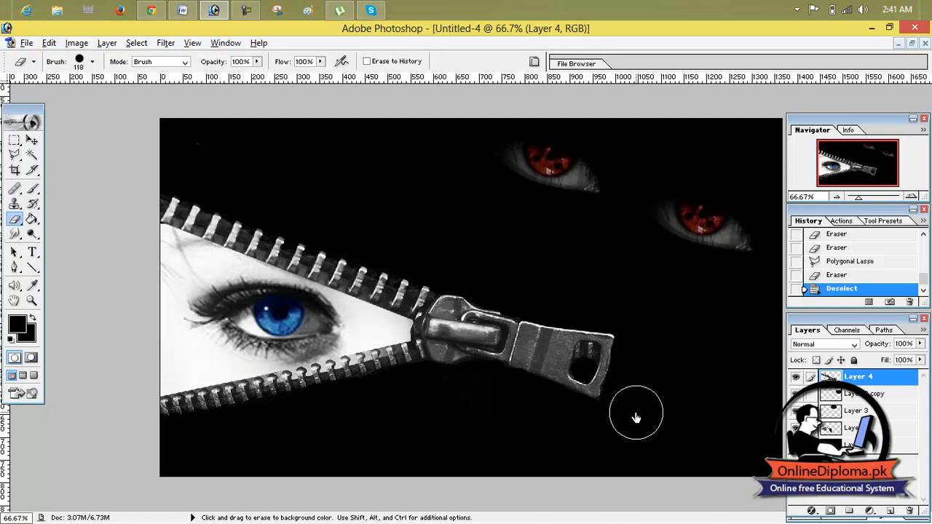
{"action": "mouse_move", "coordinate": [403, 404]}
{"action": "left_mouse_down"}
{"action": "mouse_move", "coordinate": [324, 416]}
{"action": "mouse_move", "coordinate": [255, 413]}
{"action": "left_mouse_up"}
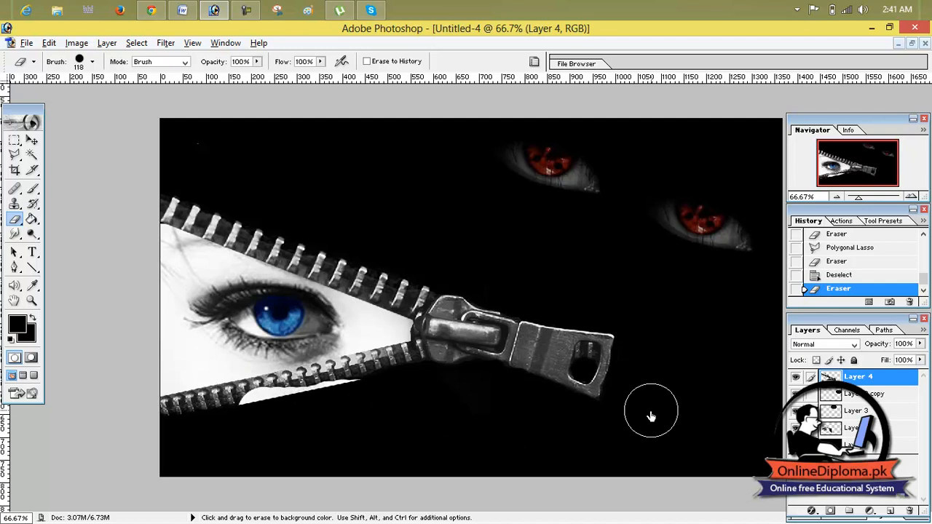
{"action": "key", "text": "ctrl+z"}
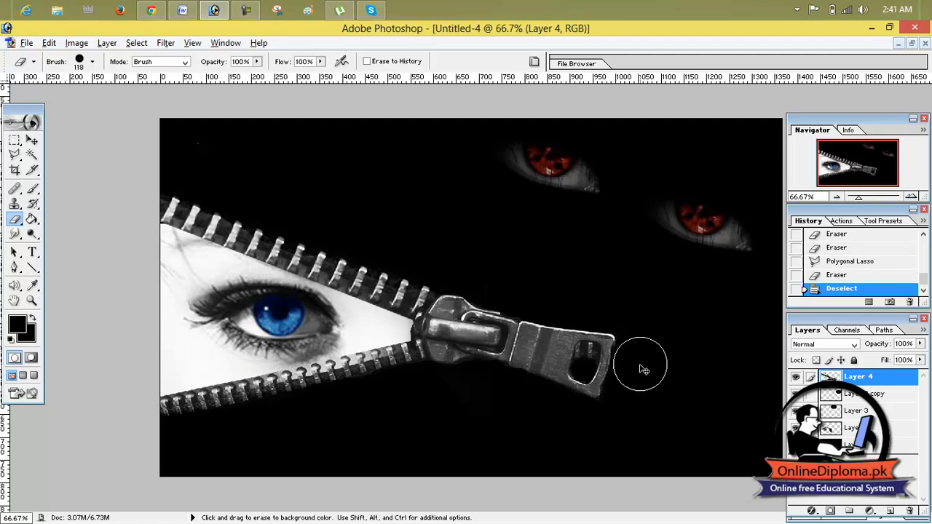
{"action": "left_click", "coordinate": [631, 442]}
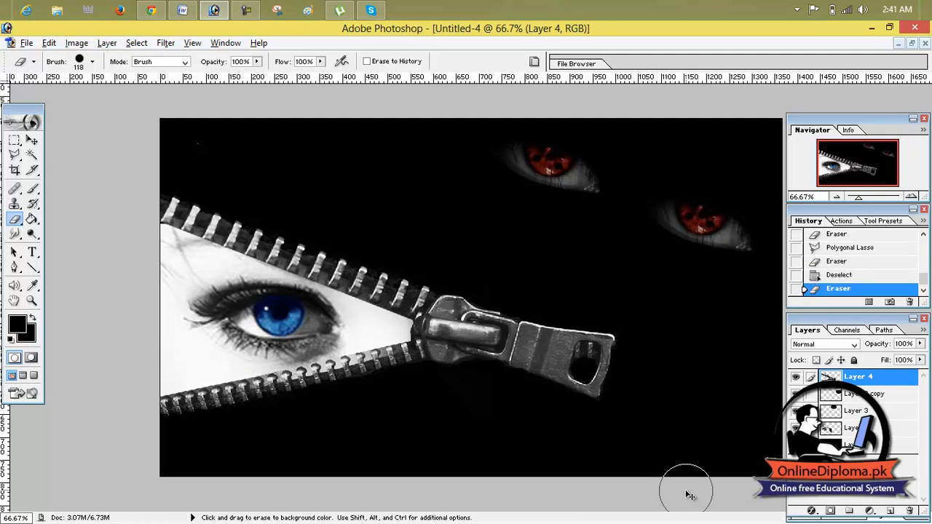
{"action": "left_click", "coordinate": [33, 139]}
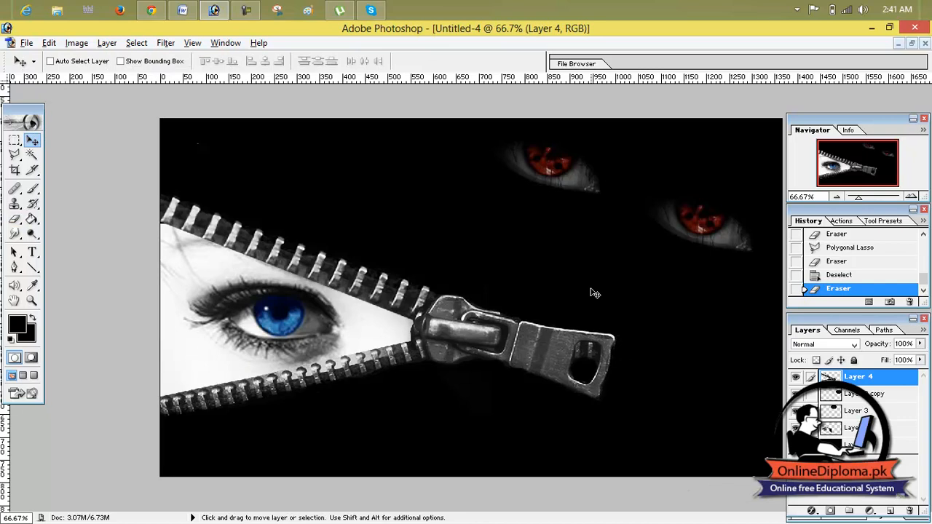